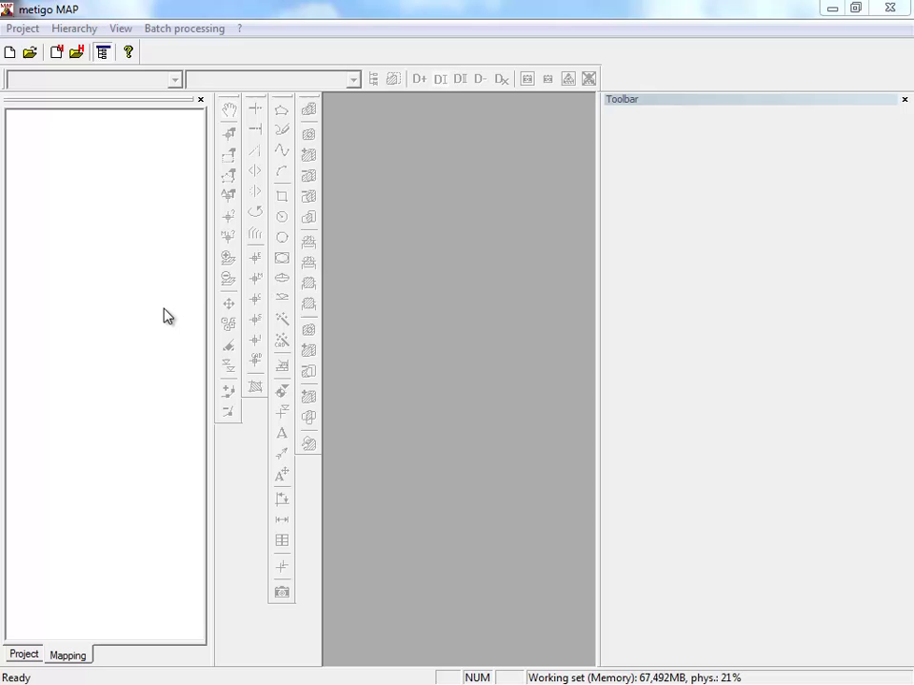
Step: Start a new project with a resolution of 200 dpi
{"action": "left_click", "coordinate": [22, 30]}
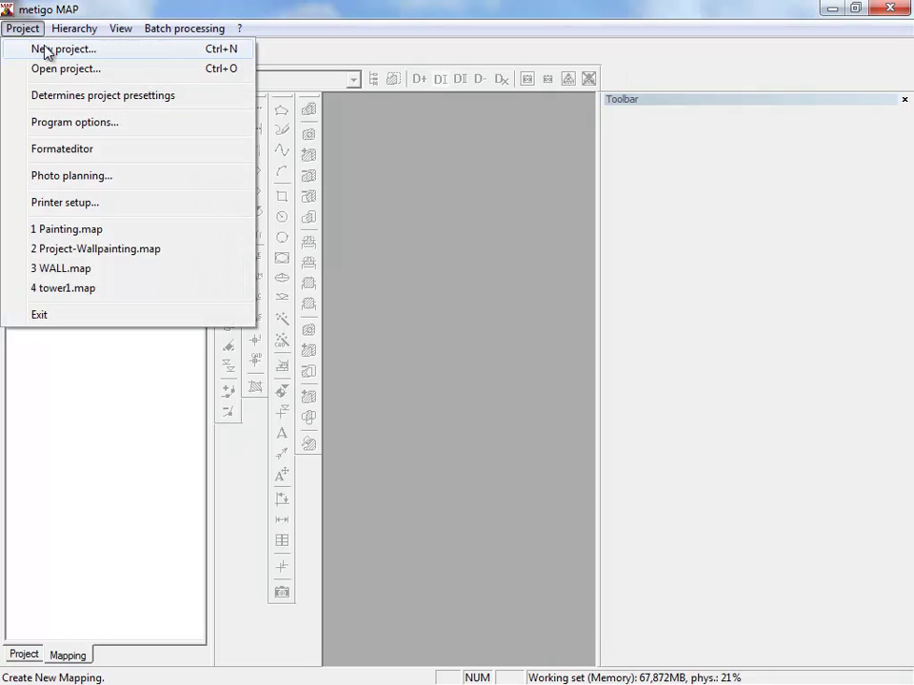
{"action": "left_click", "coordinate": [46, 53]}
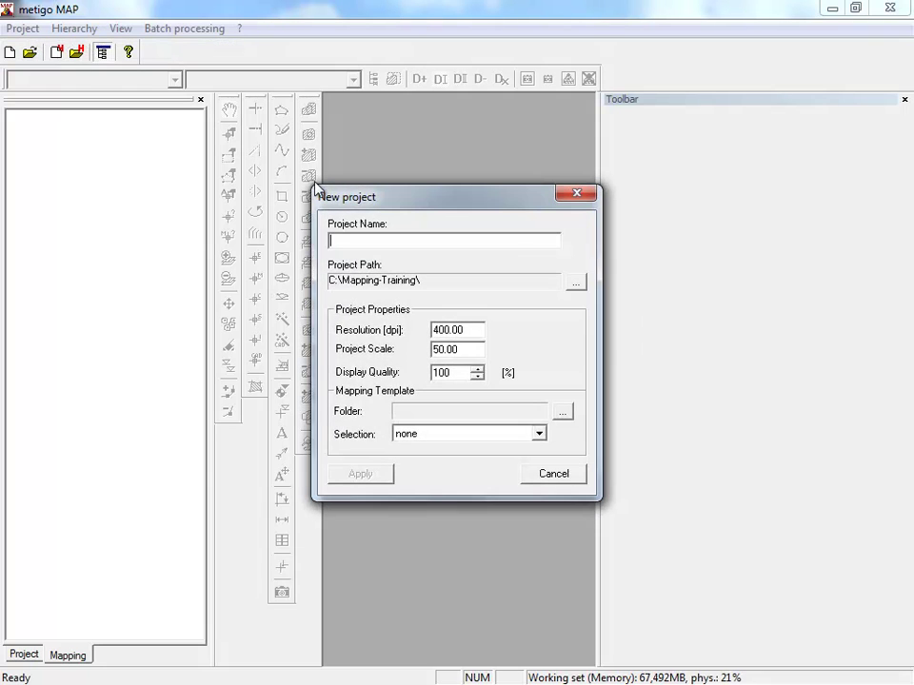
{"action": "left_click_drag", "start_coordinate": [481, 327], "coordinate": [392, 334]}
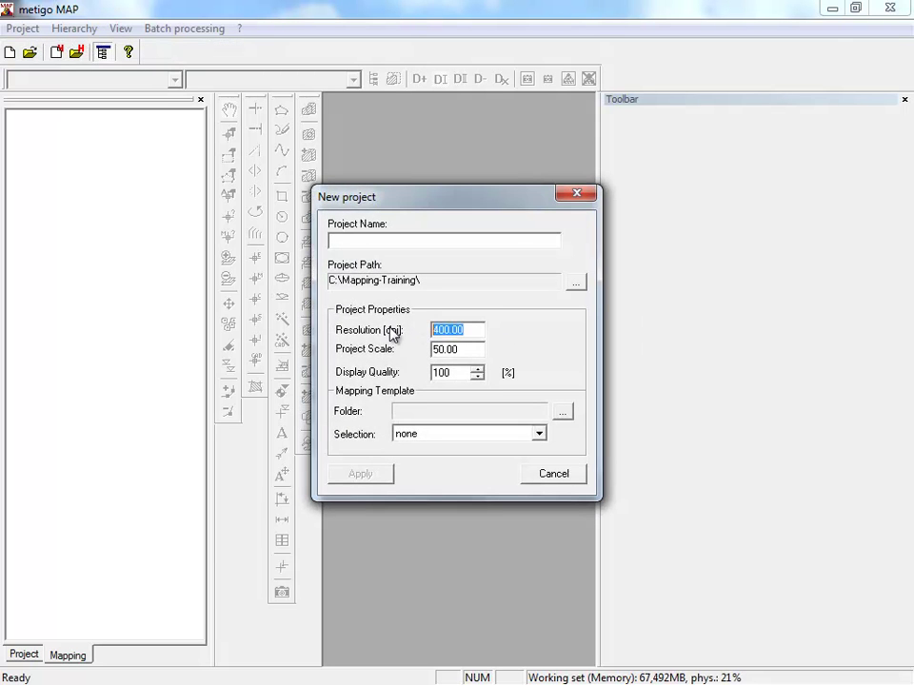
{"action": "type", "text": "200"}
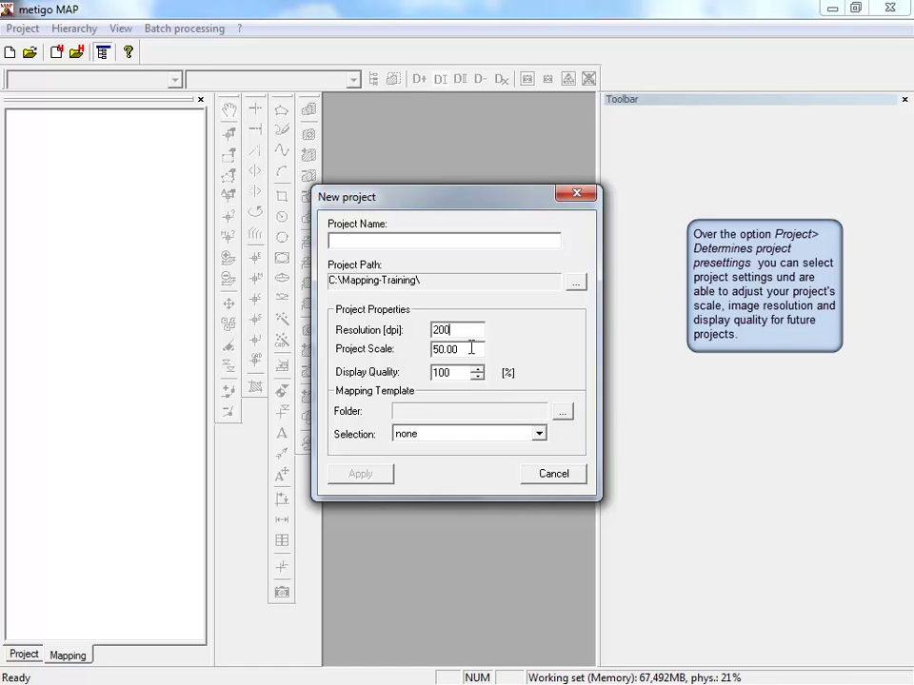
{"action": "left_click", "coordinate": [469, 348]}
Step: Name the project 'Tower' in the C:\Mapping-Training folder and apply it
{"action": "left_click_drag", "start_coordinate": [453, 283], "coordinate": [328, 284]}
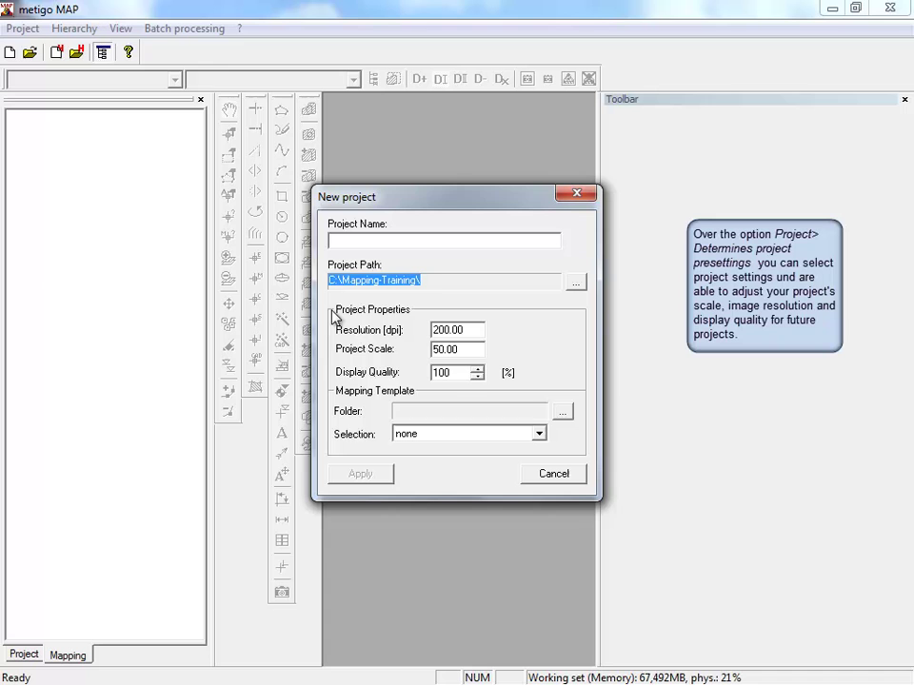
{"action": "left_click", "coordinate": [443, 284]}
{"action": "left_click_drag", "start_coordinate": [442, 284], "coordinate": [324, 288]}
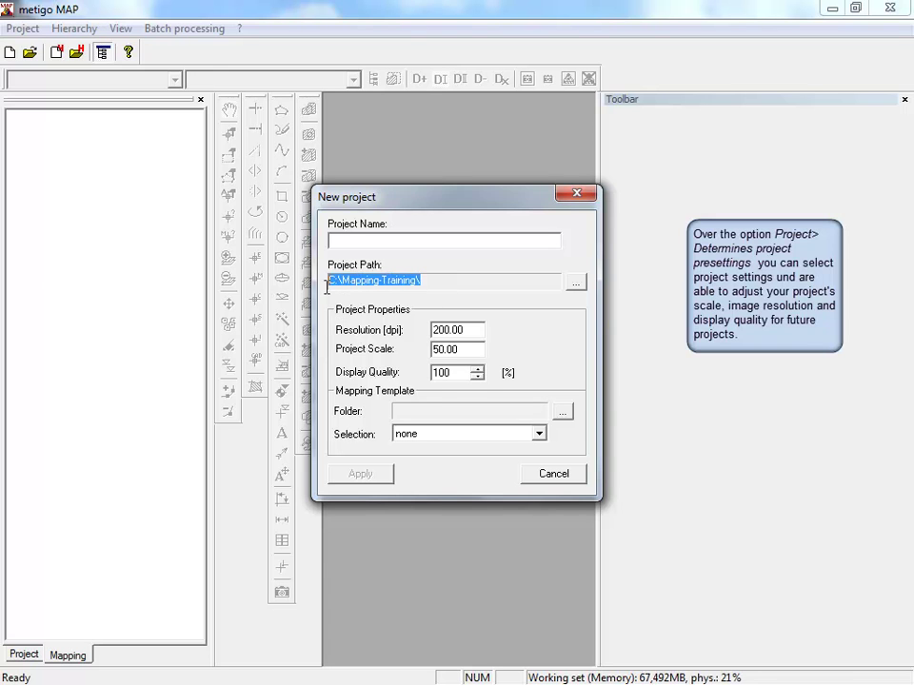
{"action": "left_click", "coordinate": [371, 239]}
{"action": "type", "text": "T"}
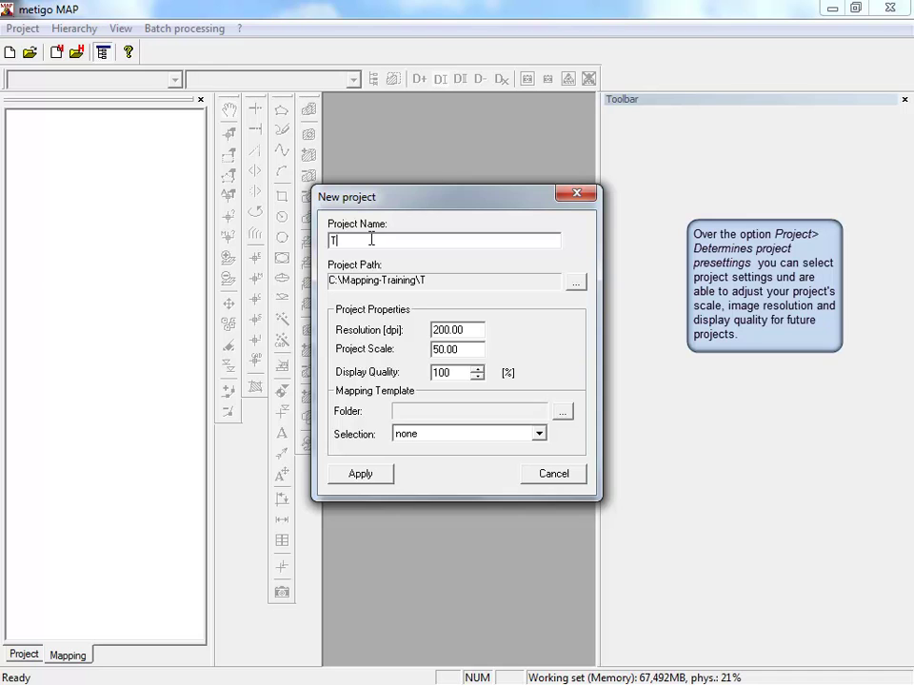
{"action": "type", "text": "ower"}
{"action": "left_click", "coordinate": [373, 476]}
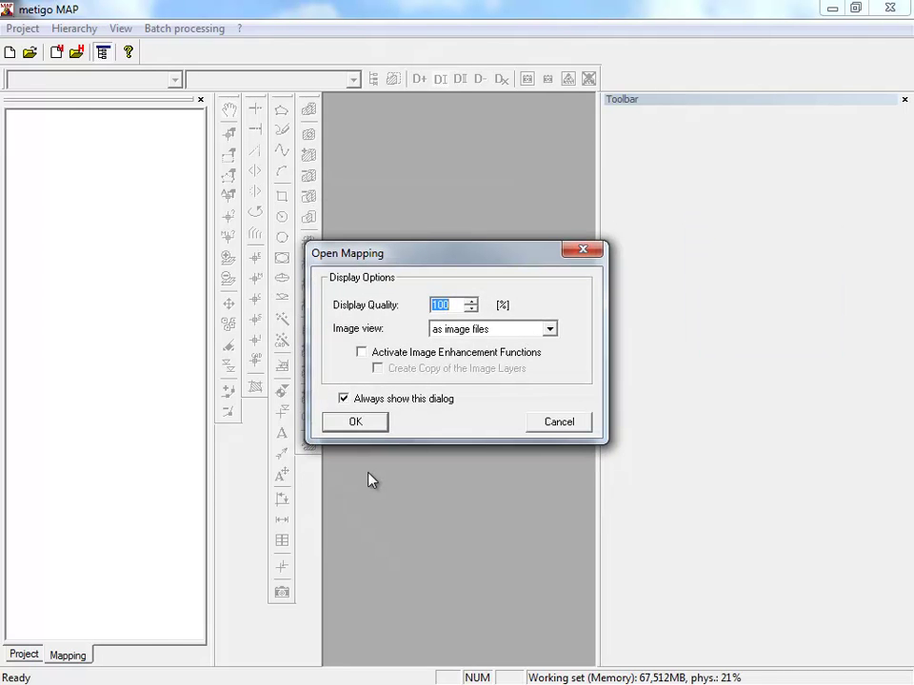
Step: Open the Tower mapping and select Original images in the Rectifications view
{"action": "key", "text": "Return"}
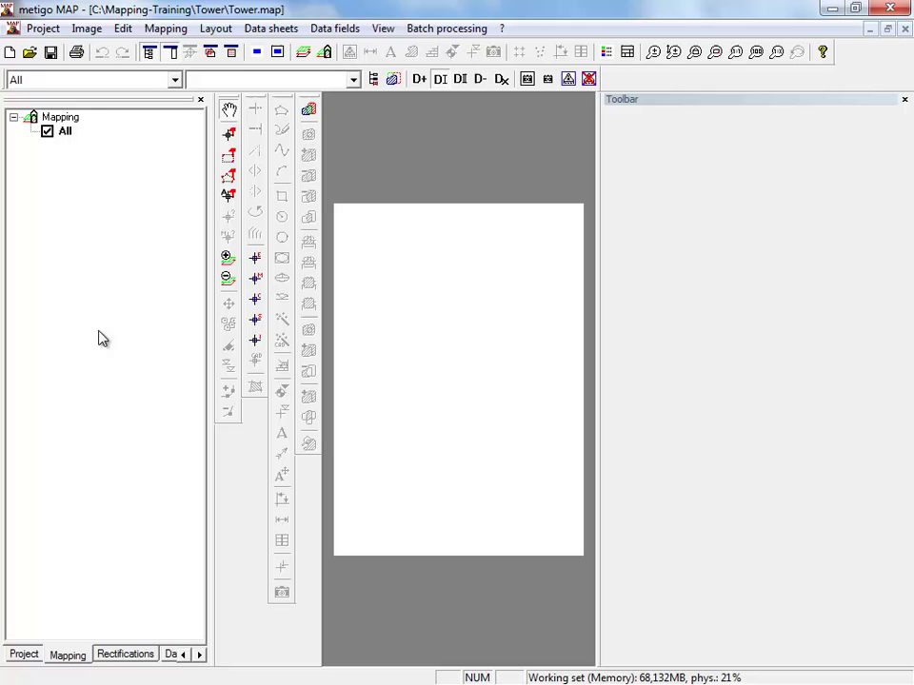
{"action": "left_click", "coordinate": [26, 655]}
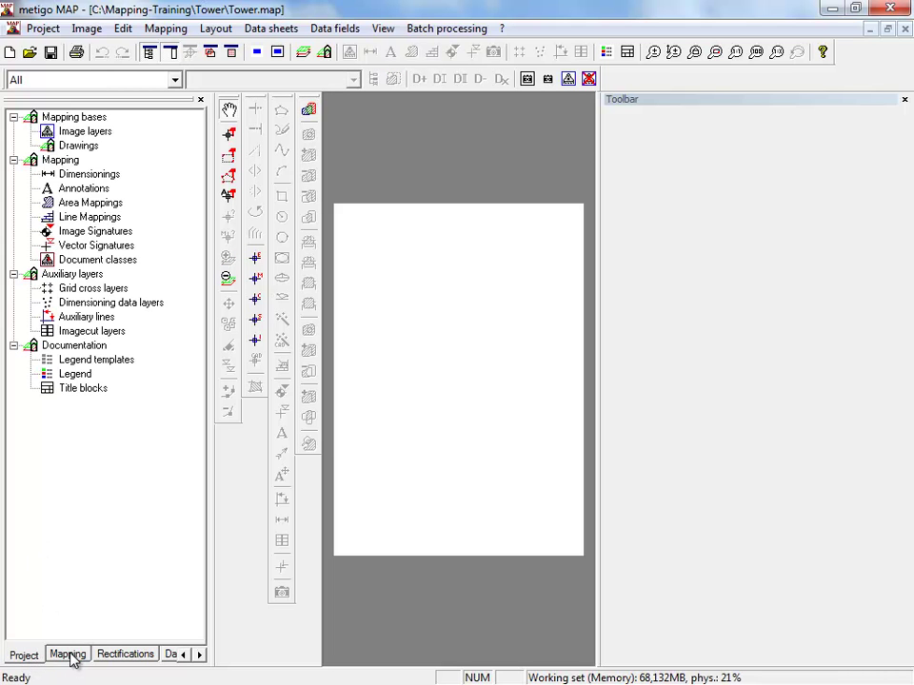
{"action": "left_click", "coordinate": [68, 655]}
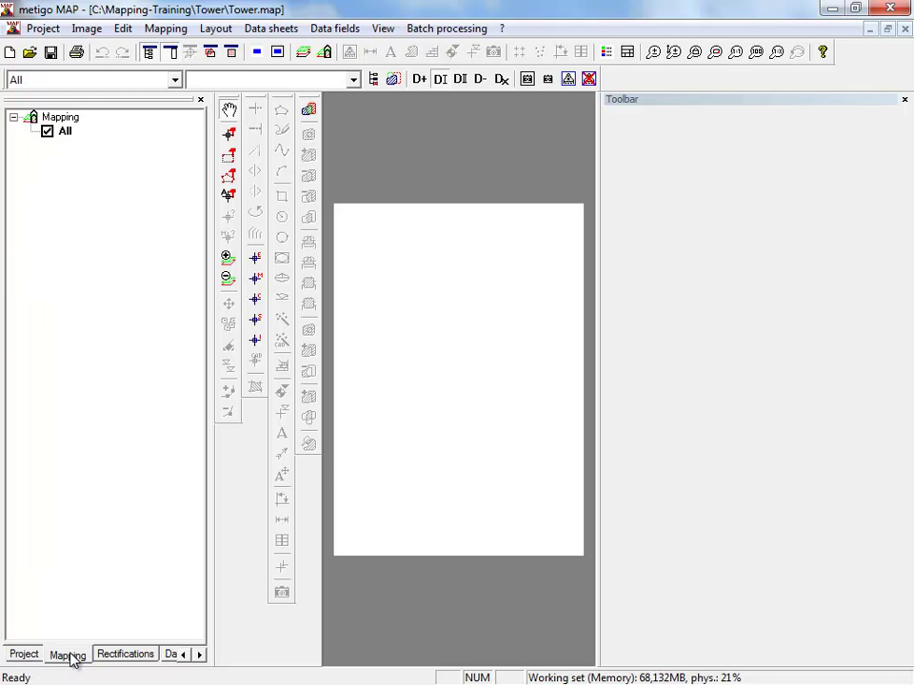
{"action": "left_click", "coordinate": [126, 656]}
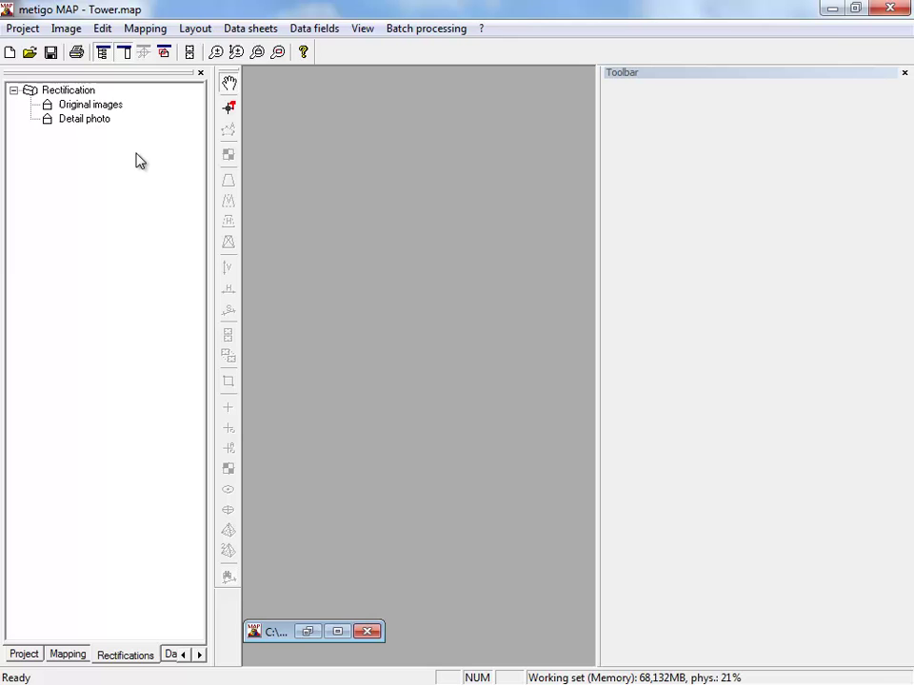
{"action": "left_click", "coordinate": [114, 107]}
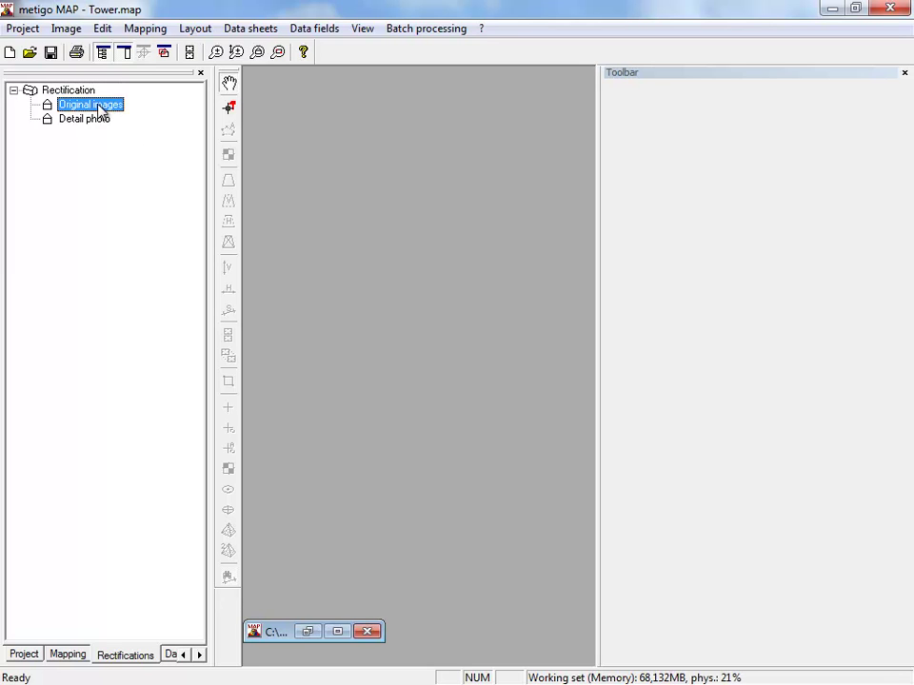
Step: Browse to Mapping-Training\Image-Rectification\Tower-Parallel-Line and pick Tower-Dimension.tif to load into Original images
{"action": "right_click", "coordinate": [100, 109]}
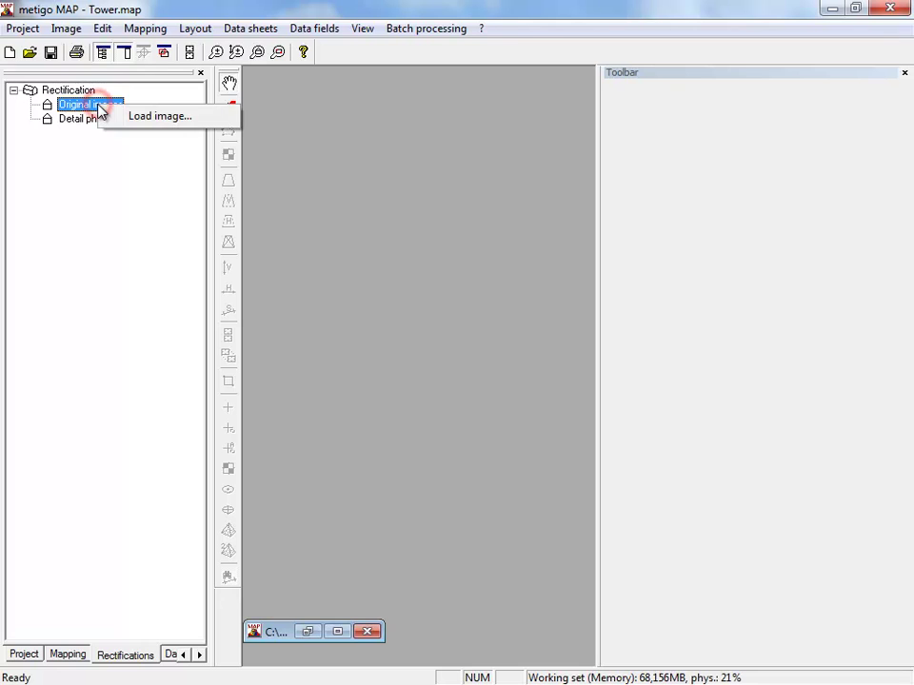
{"action": "left_click", "coordinate": [149, 118]}
{"action": "left_click", "coordinate": [401, 252]}
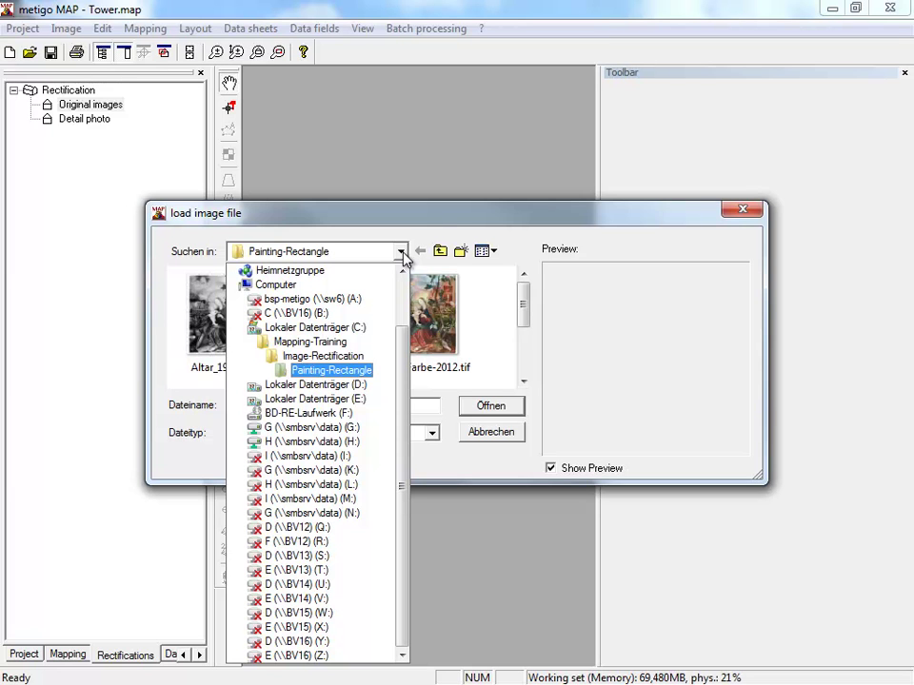
{"action": "left_click", "coordinate": [341, 342]}
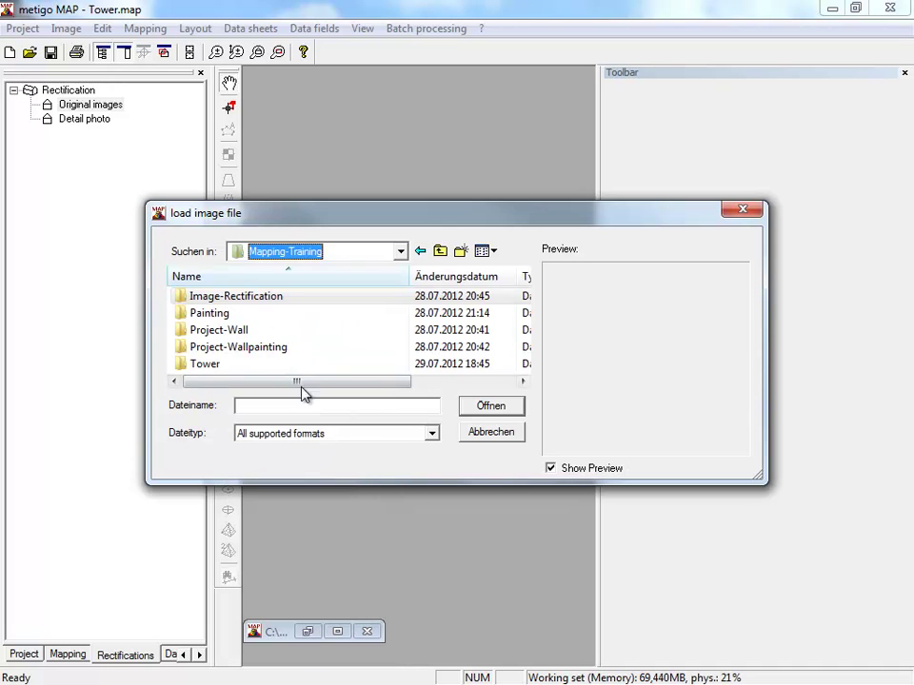
{"action": "double_click", "coordinate": [242, 303]}
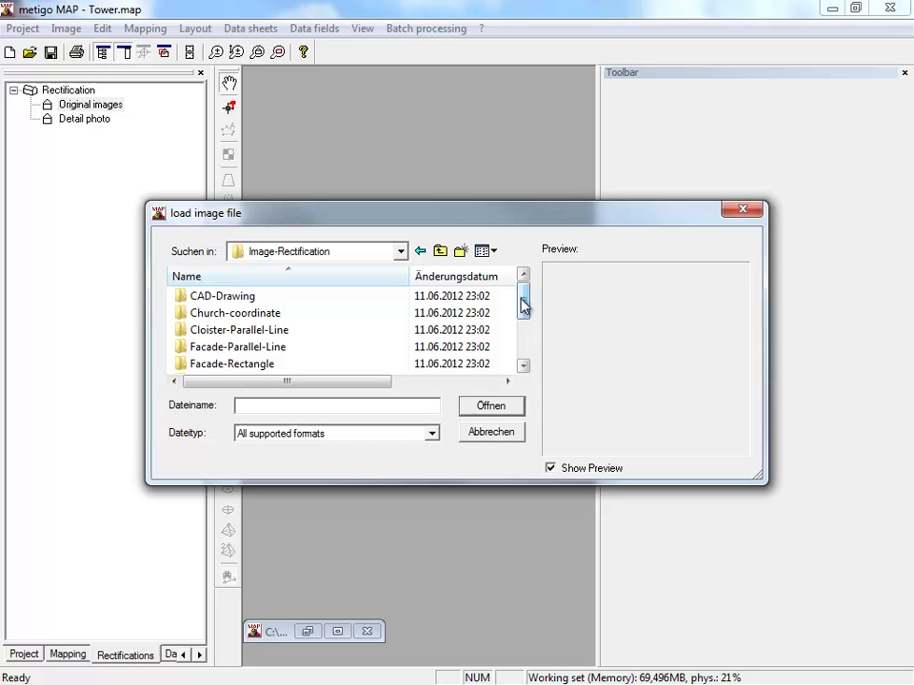
{"action": "left_click_drag", "start_coordinate": [523, 303], "coordinate": [522, 346]}
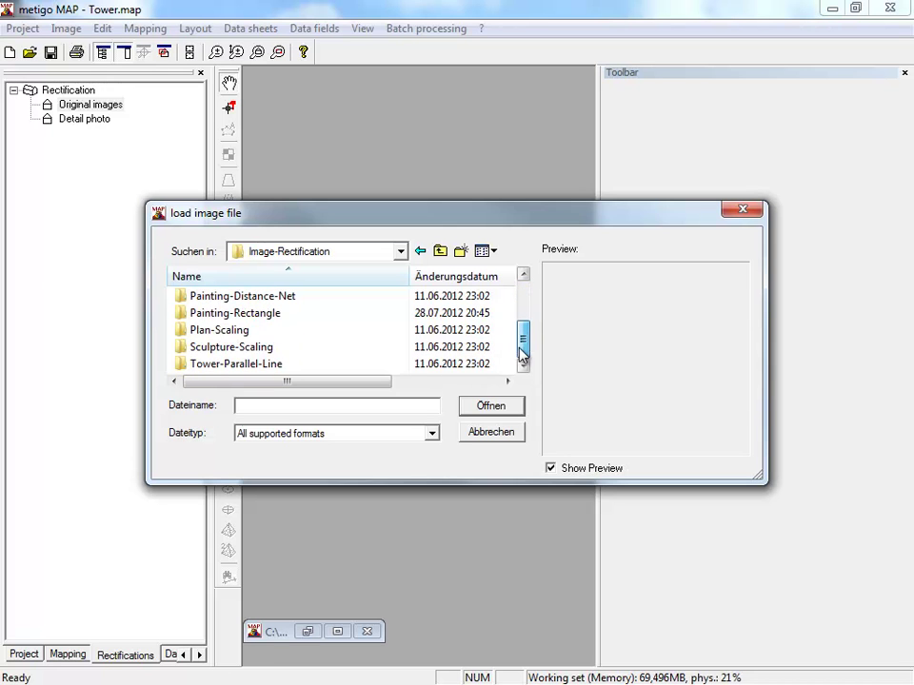
{"action": "double_click", "coordinate": [249, 366]}
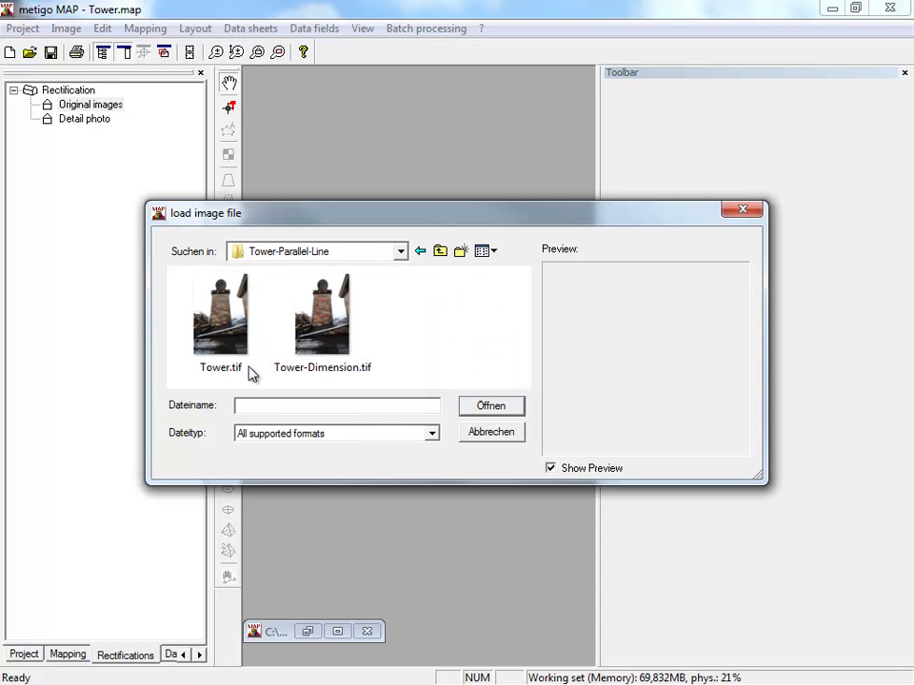
{"action": "left_click", "coordinate": [232, 295]}
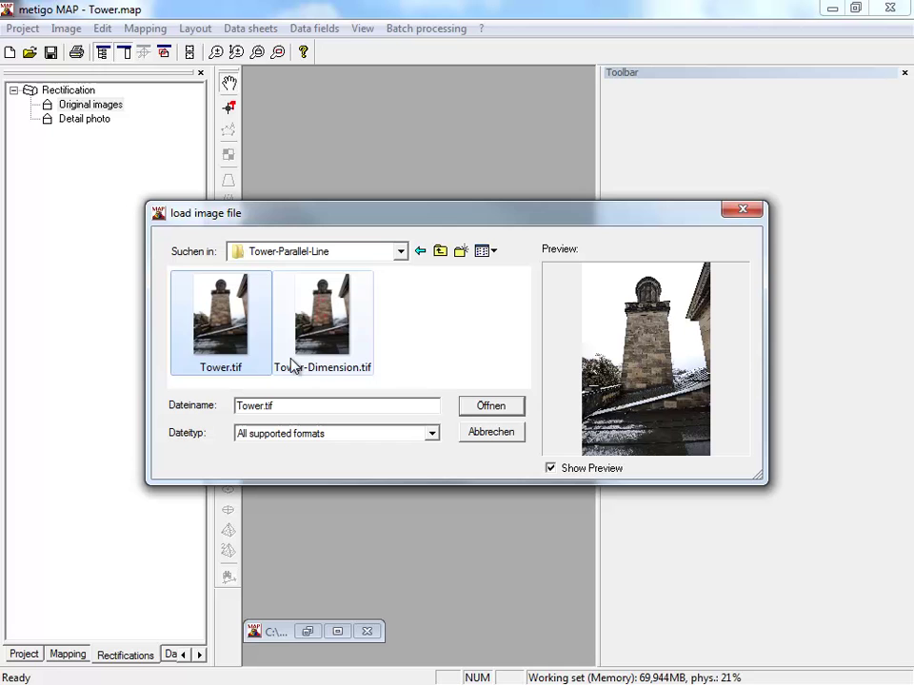
{"action": "left_click", "coordinate": [328, 329]}
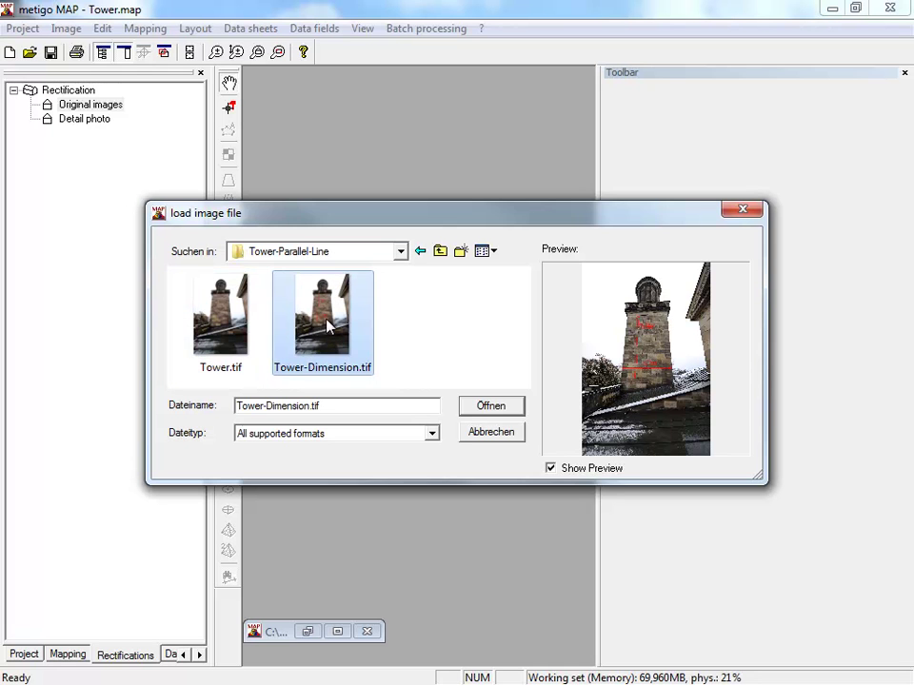
Step: Load Tower-Dimension.tif and start a parallel line rectification named P
{"action": "left_click", "coordinate": [488, 405]}
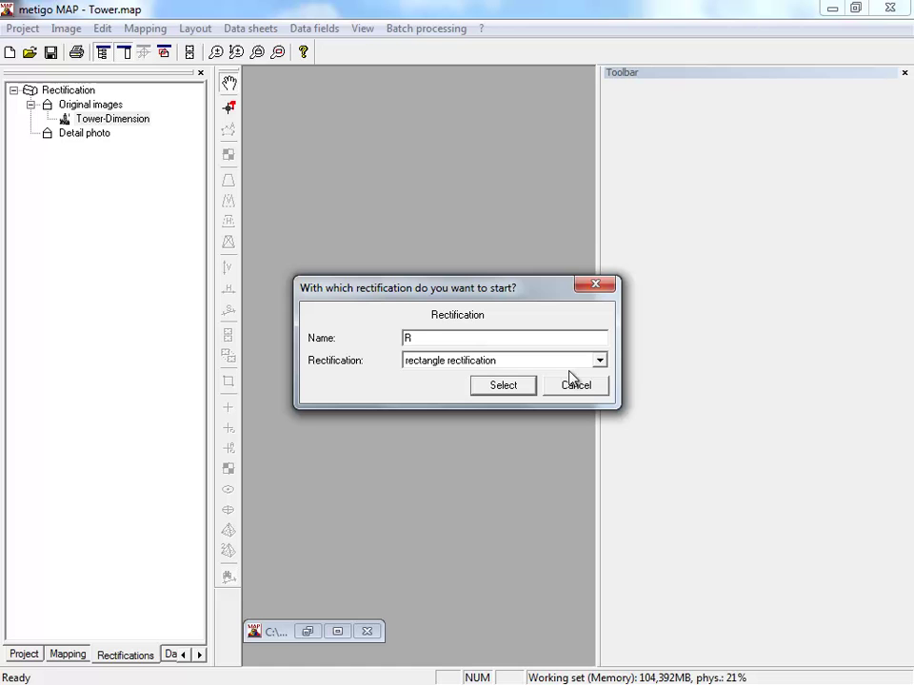
{"action": "left_click", "coordinate": [600, 362]}
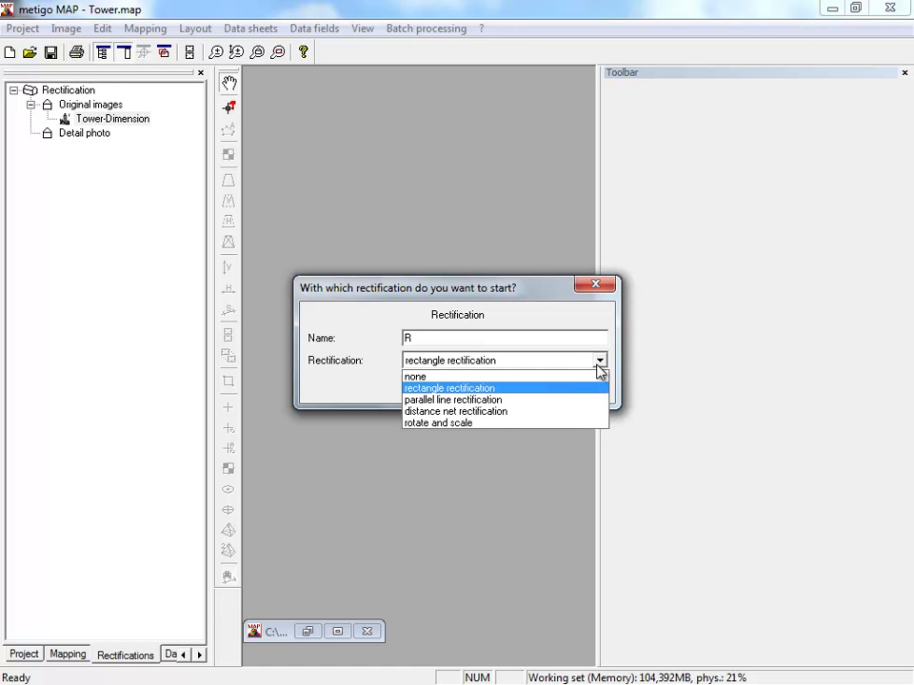
{"action": "left_click", "coordinate": [499, 399]}
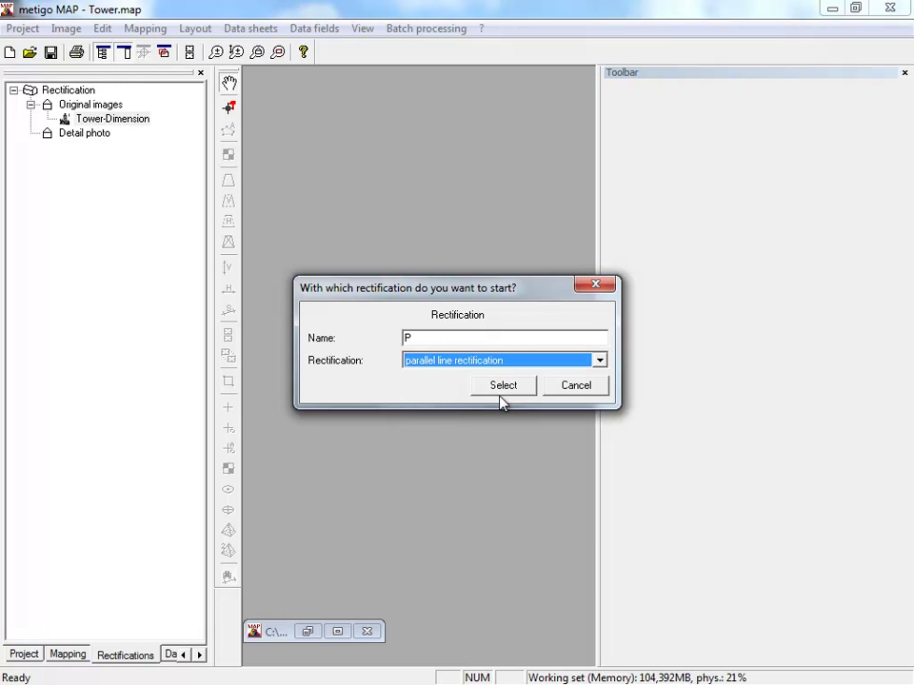
{"action": "left_click", "coordinate": [503, 389]}
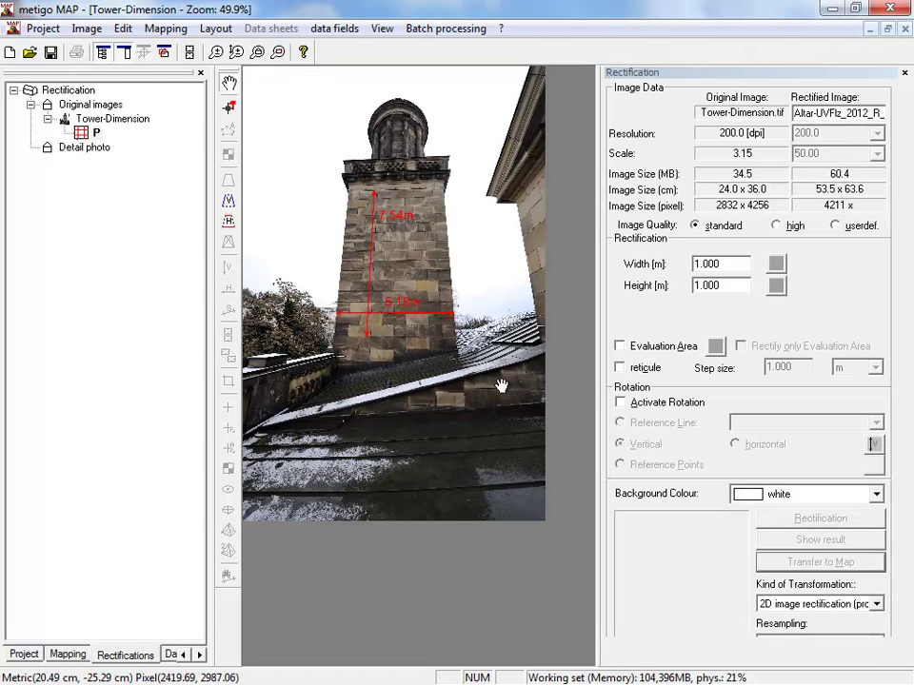
{"action": "scroll", "coordinate": [377, 267], "scroll_direction": "up", "scroll_amount": 2}
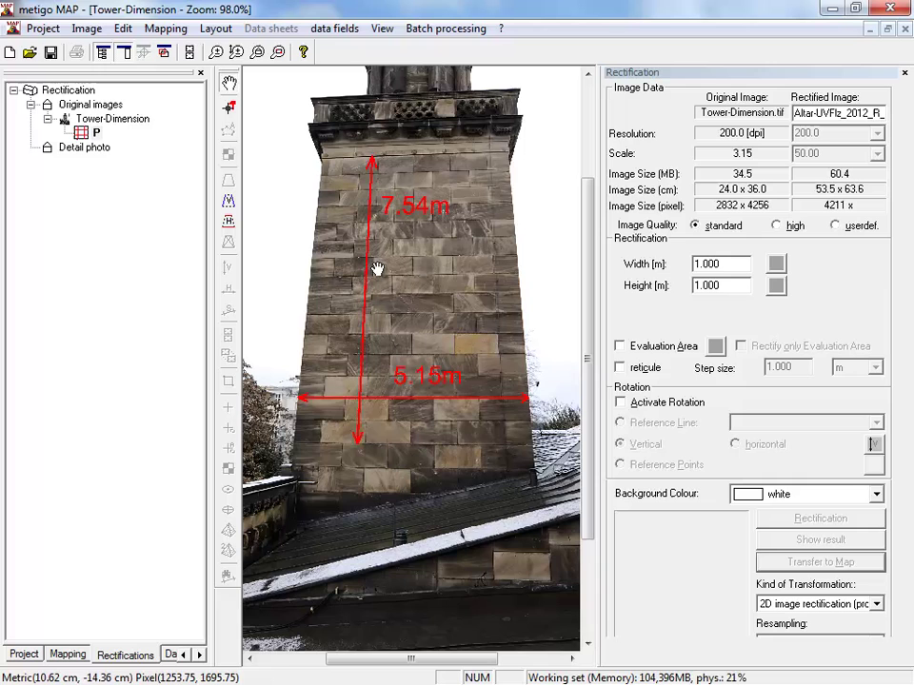
{"action": "scroll", "coordinate": [391, 264], "scroll_direction": "up", "scroll_amount": 2}
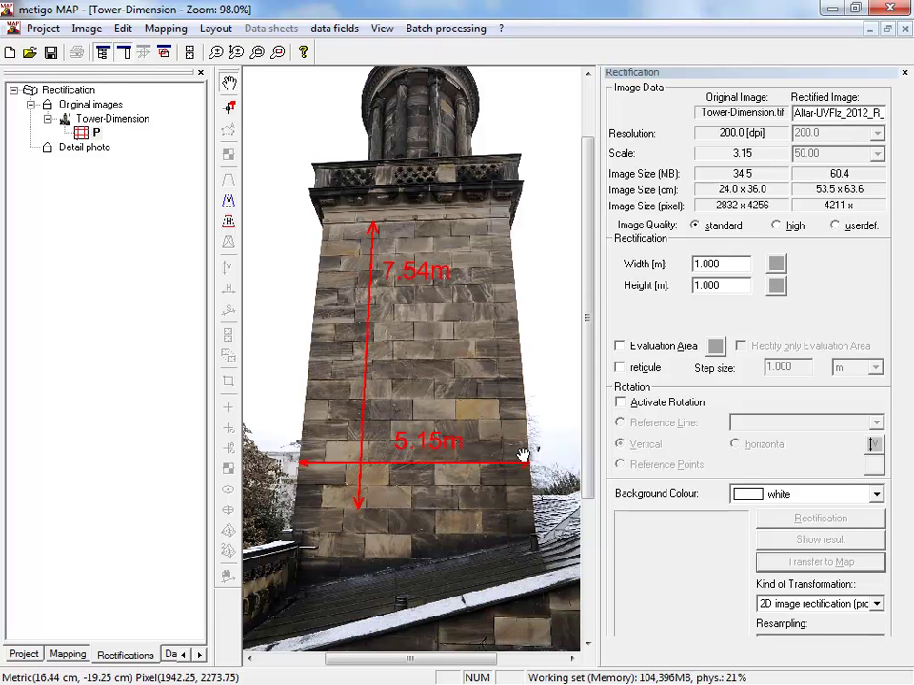
{"action": "left_click_drag", "start_coordinate": [523, 457], "coordinate": [479, 416]}
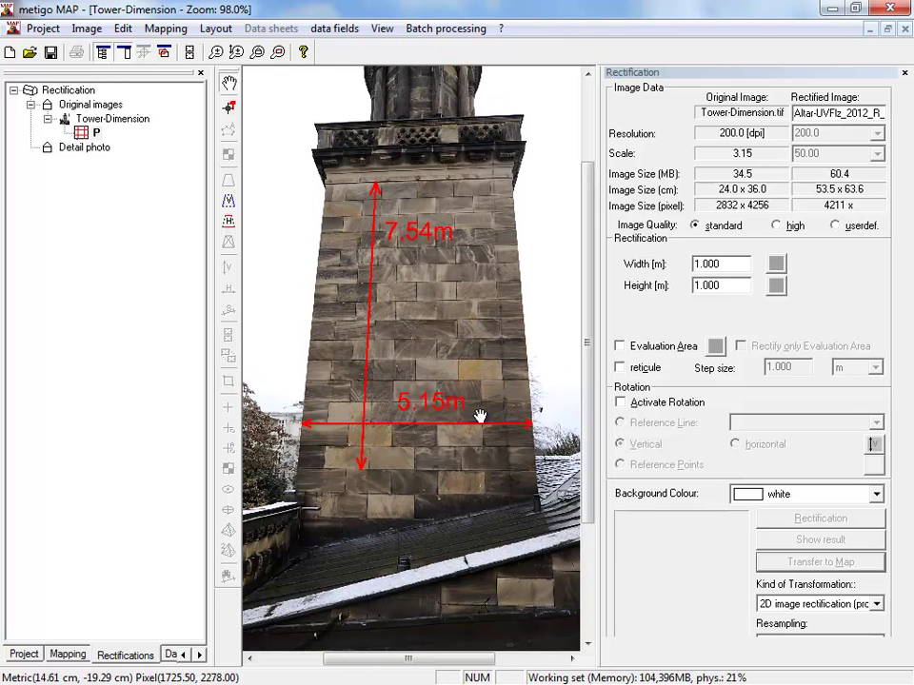
Step: Trace vertical parallel lines along the tower's left and right edges
{"action": "left_click", "coordinate": [230, 204]}
{"action": "scroll", "coordinate": [323, 188], "scroll_direction": "up", "scroll_amount": 5}
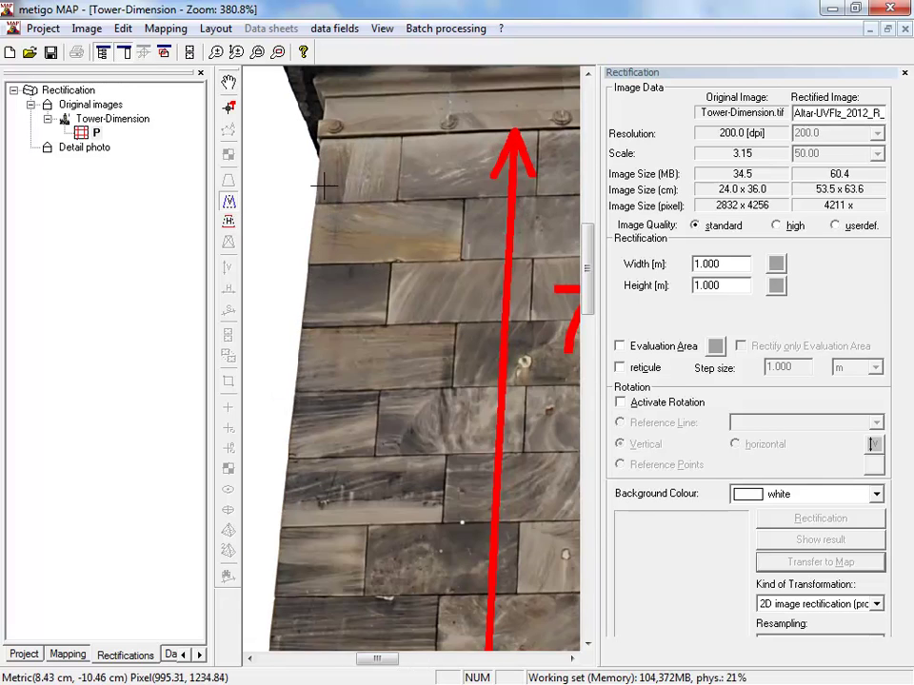
{"action": "scroll", "coordinate": [323, 187], "scroll_direction": "up", "scroll_amount": 1}
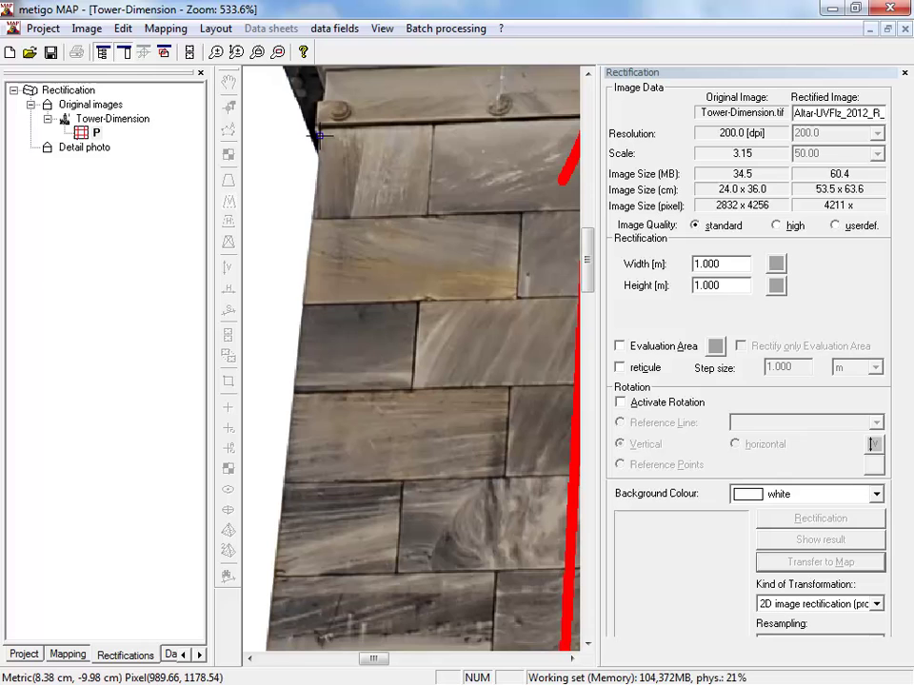
{"action": "left_click", "coordinate": [319, 136]}
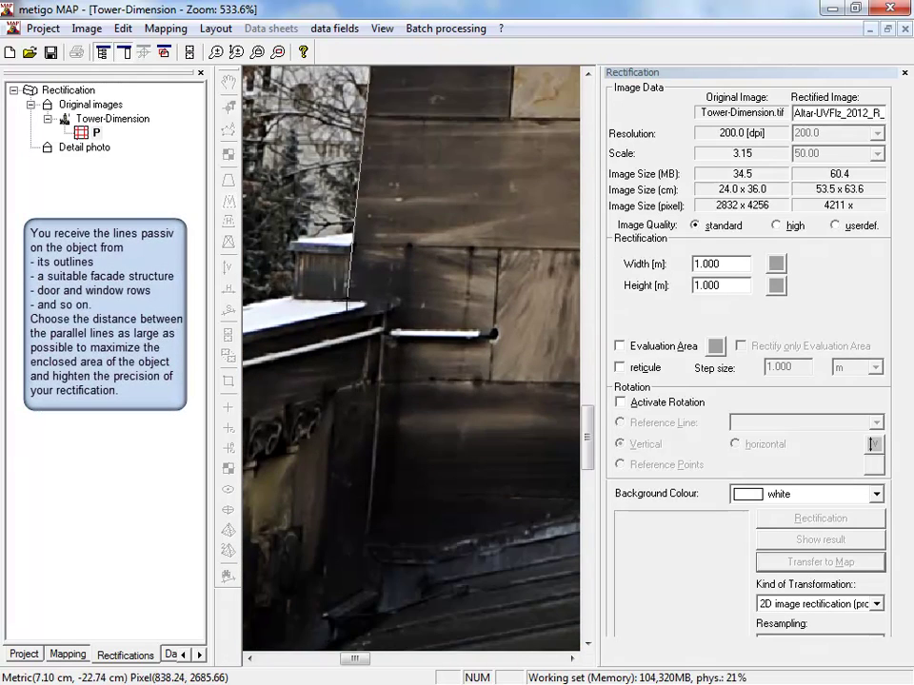
{"action": "left_click", "coordinate": [345, 304]}
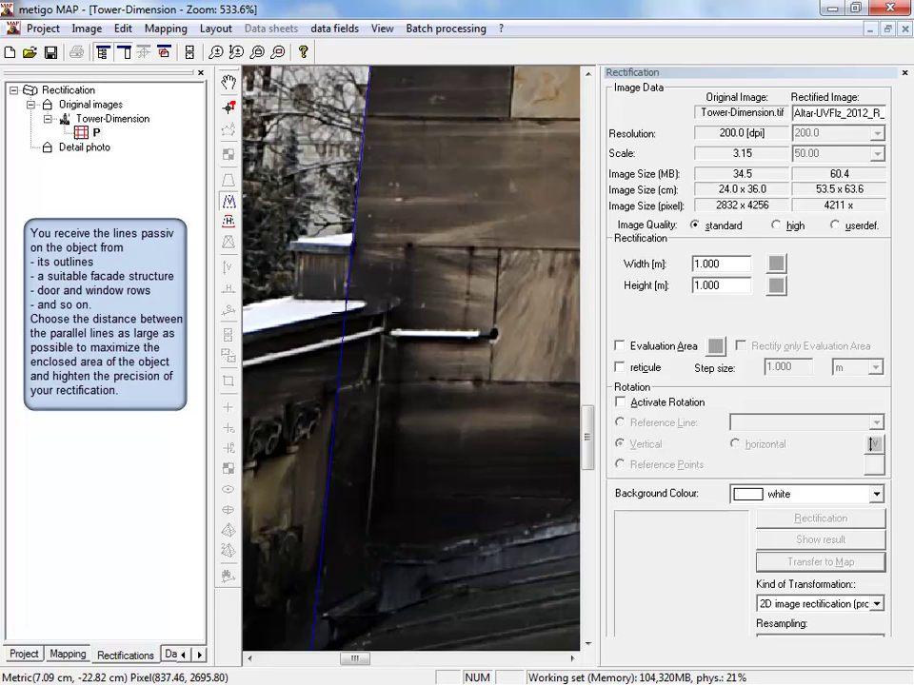
{"action": "scroll", "coordinate": [345, 303], "scroll_direction": "down", "scroll_amount": 7}
{"action": "scroll", "coordinate": [447, 202], "scroll_direction": "up", "scroll_amount": 3}
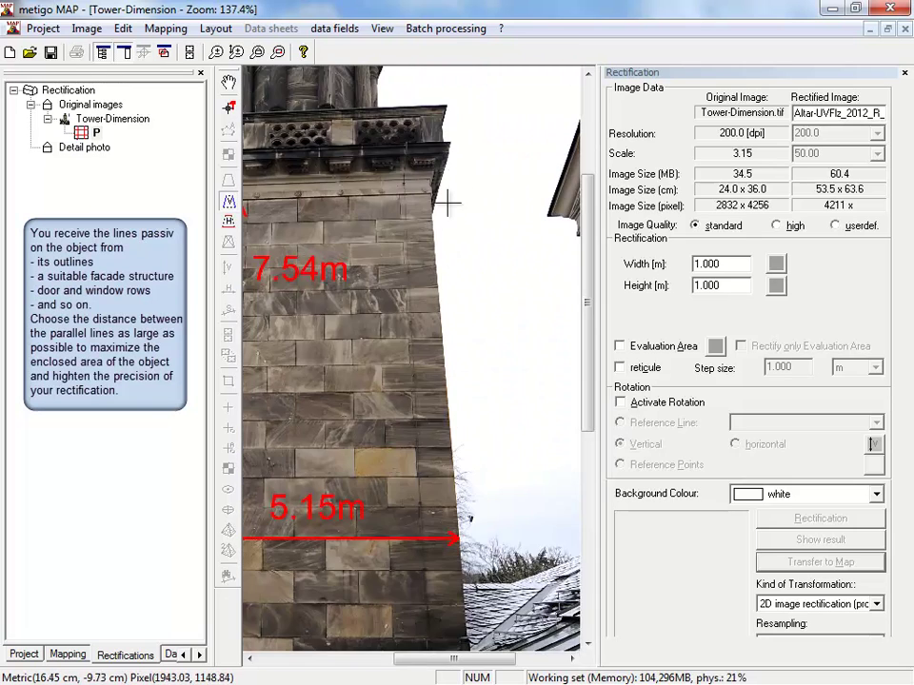
{"action": "scroll", "coordinate": [448, 202], "scroll_direction": "up", "scroll_amount": 7}
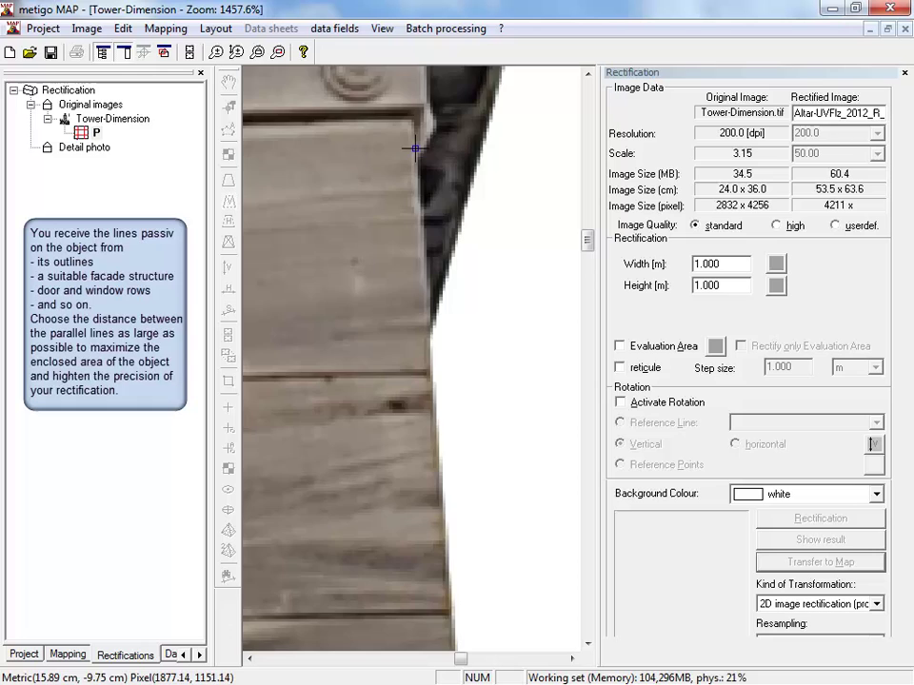
{"action": "scroll", "coordinate": [414, 147], "scroll_direction": "down", "scroll_amount": 4}
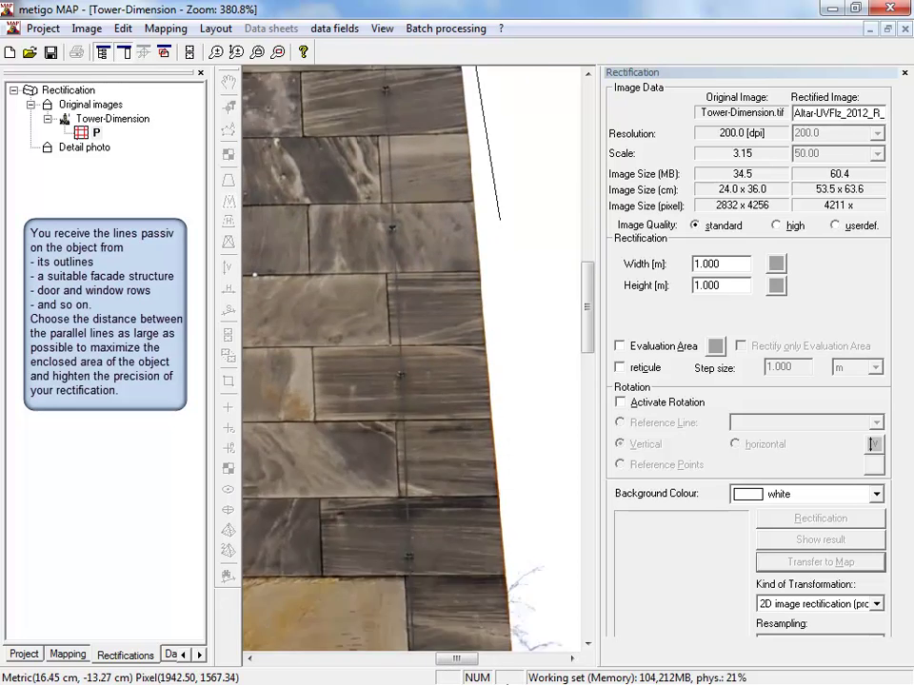
{"action": "scroll", "coordinate": [499, 219], "scroll_direction": "down", "scroll_amount": 5}
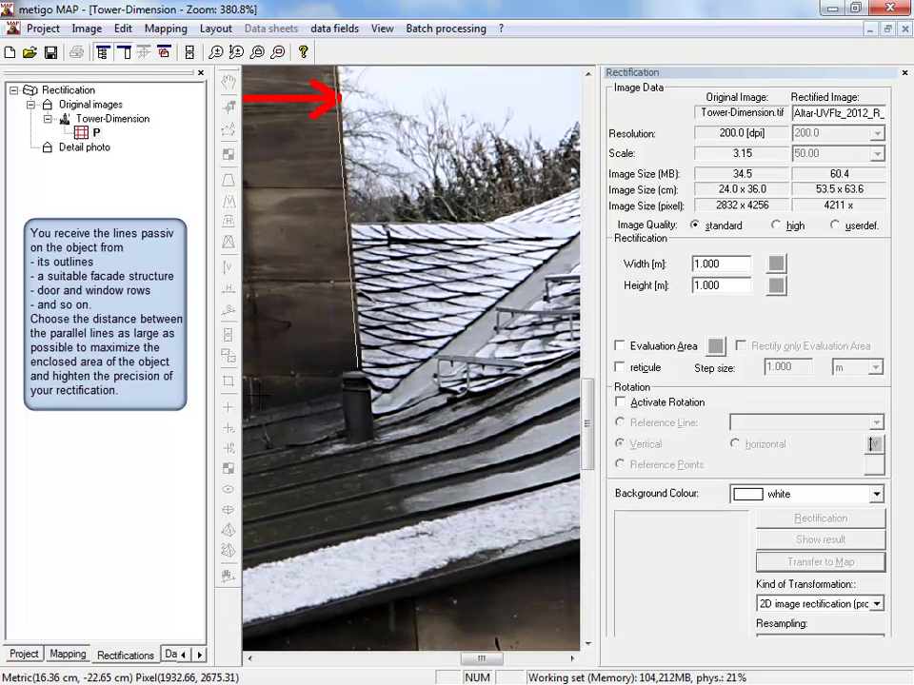
{"action": "left_click", "coordinate": [385, 374]}
{"action": "scroll", "coordinate": [419, 390], "scroll_direction": "down", "scroll_amount": 2}
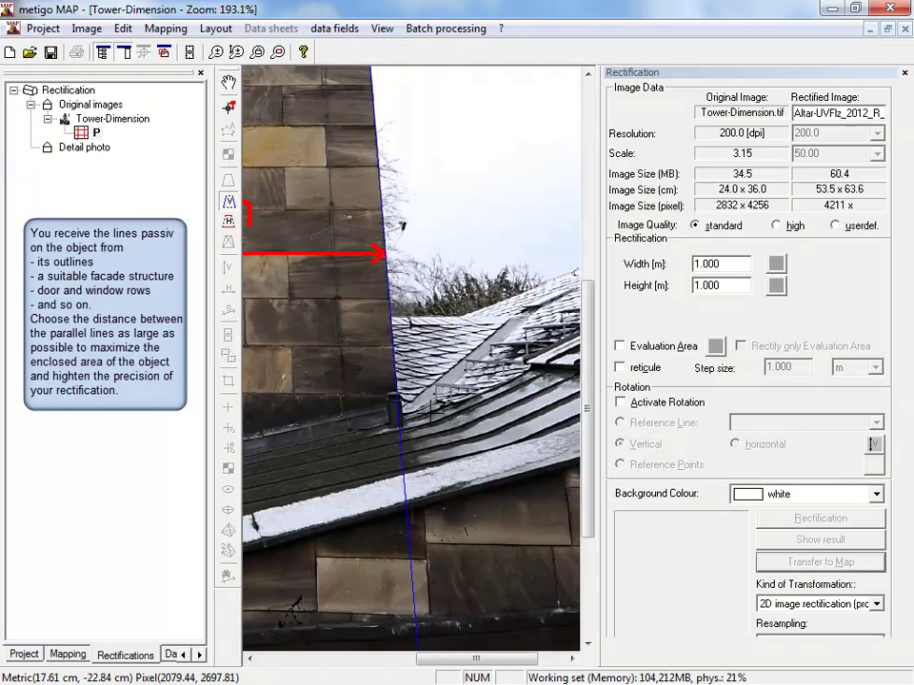
{"action": "scroll", "coordinate": [430, 414], "scroll_direction": "down", "scroll_amount": 5}
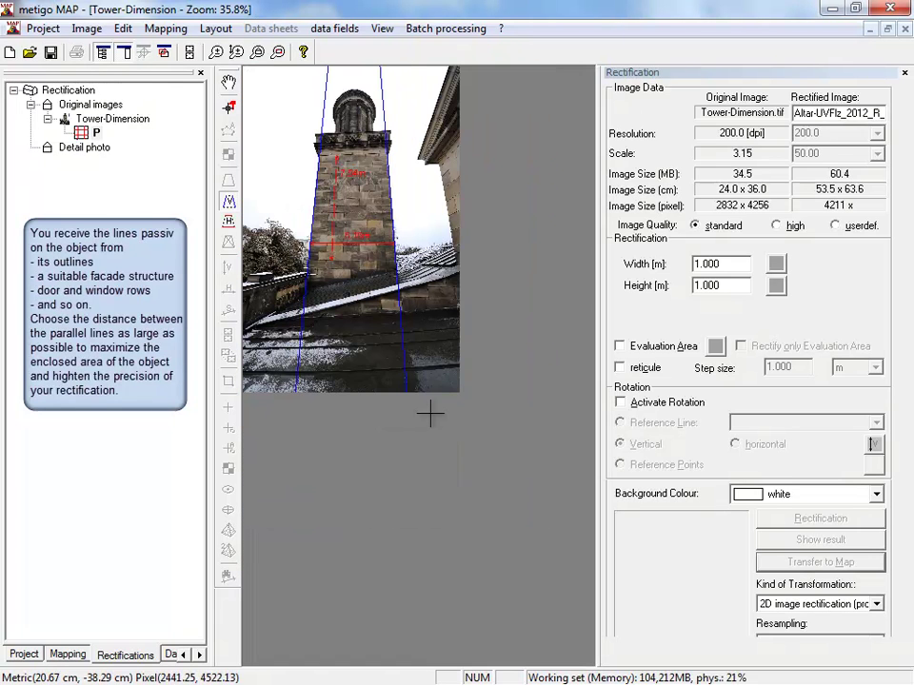
Step: Draw a horizontal parallel line along the upper stone course of the wall
{"action": "left_click", "coordinate": [229, 223]}
{"action": "scroll", "coordinate": [322, 184], "scroll_direction": "up", "scroll_amount": 4}
{"action": "scroll", "coordinate": [323, 183], "scroll_direction": "up", "scroll_amount": 4}
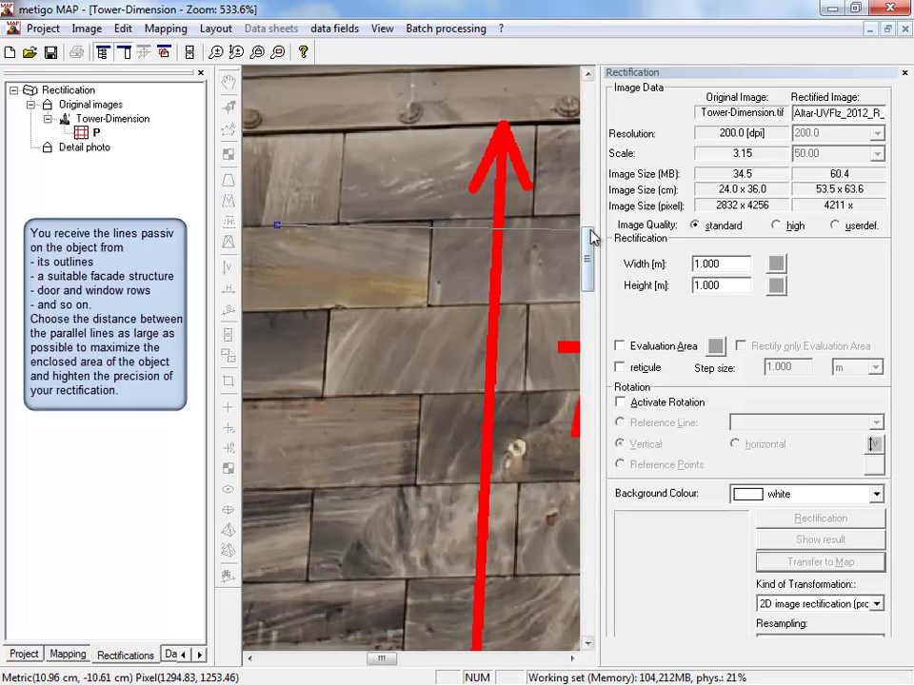
{"action": "mouse_move", "coordinate": [592, 237]}
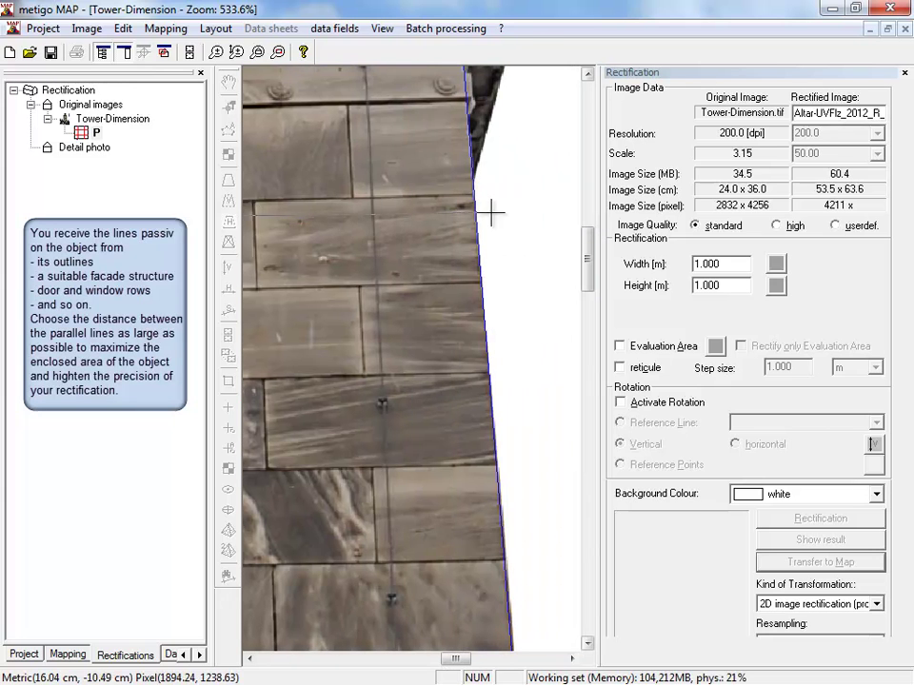
{"action": "left_click", "coordinate": [458, 195]}
Step: Add a second horizontal line near the wall's base, completing the four-point frame
{"action": "scroll", "coordinate": [458, 195], "scroll_direction": "down", "scroll_amount": 5}
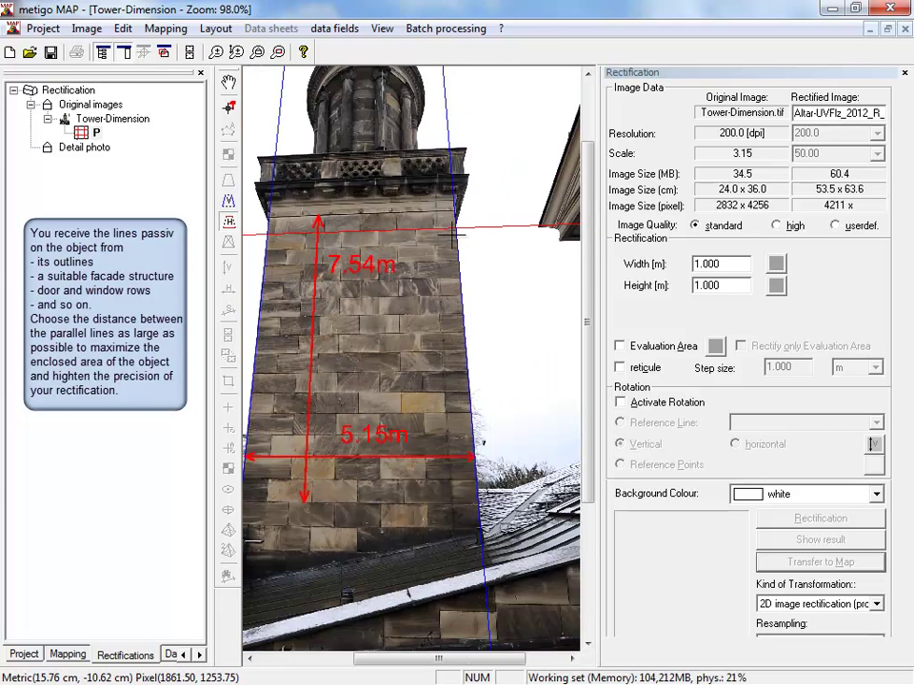
{"action": "scroll", "coordinate": [271, 542], "scroll_direction": "down", "scroll_amount": 1}
{"action": "scroll", "coordinate": [347, 465], "scroll_direction": "up", "scroll_amount": 5}
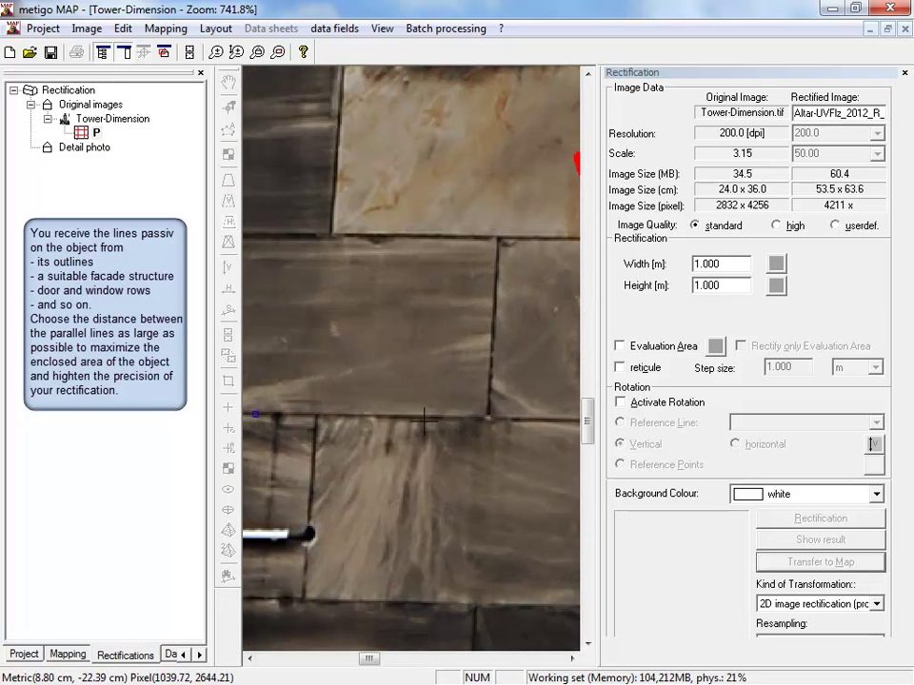
{"action": "scroll", "coordinate": [587, 424], "scroll_direction": "right", "scroll_amount": 3}
{"action": "scroll", "coordinate": [589, 433], "scroll_direction": "right", "scroll_amount": 5}
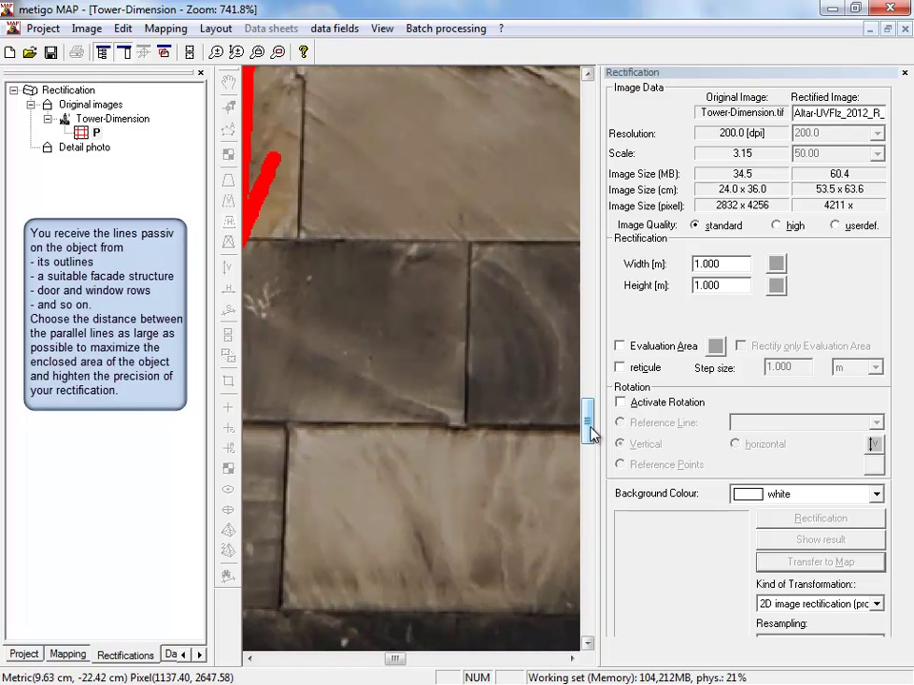
{"action": "scroll", "coordinate": [589, 433], "scroll_direction": "right", "scroll_amount": 5}
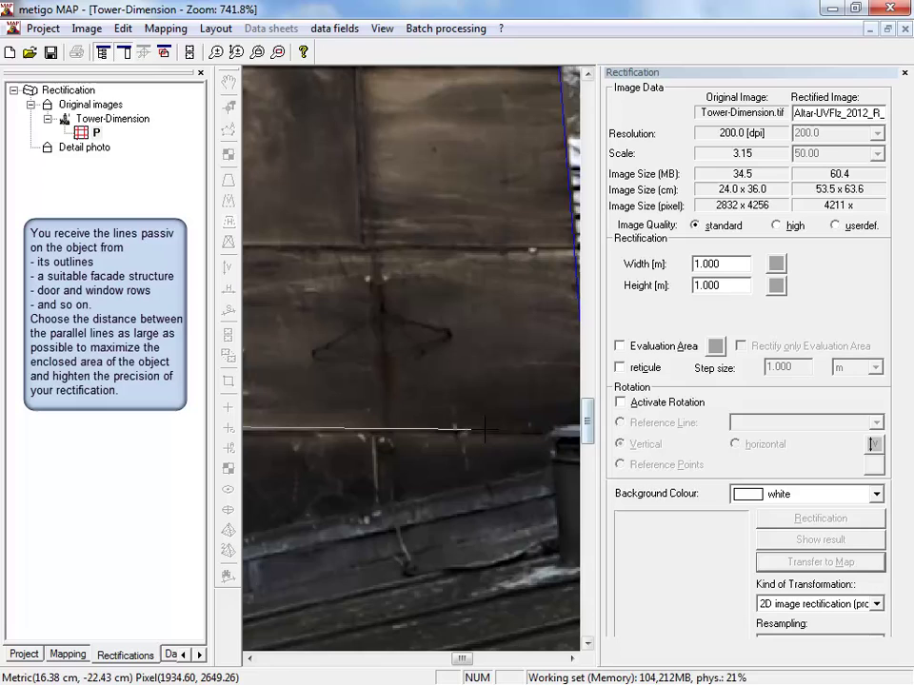
{"action": "left_click", "coordinate": [509, 435]}
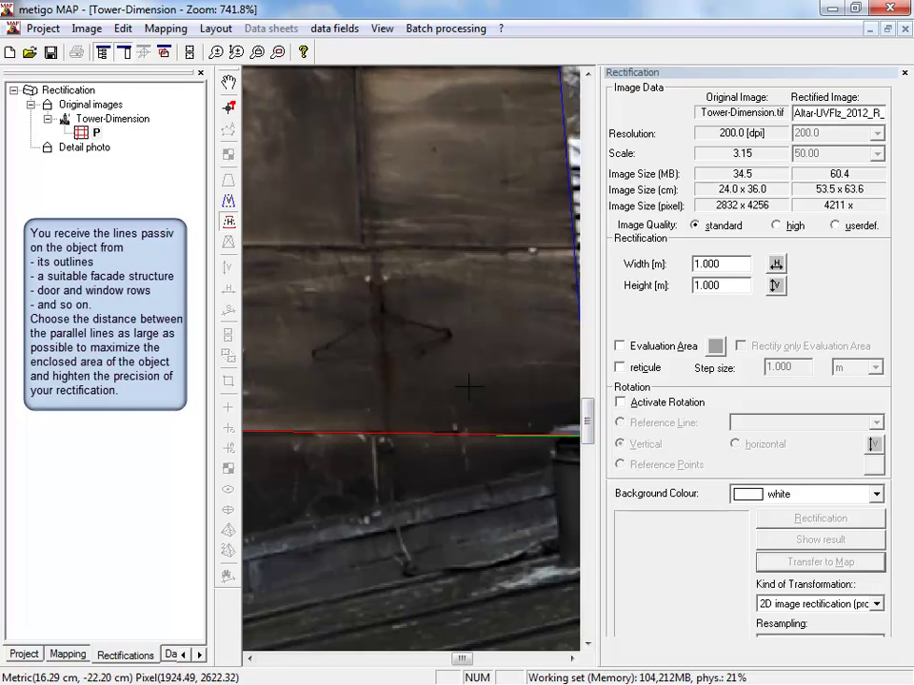
{"action": "scroll", "coordinate": [469, 386], "scroll_direction": "down", "scroll_amount": 5}
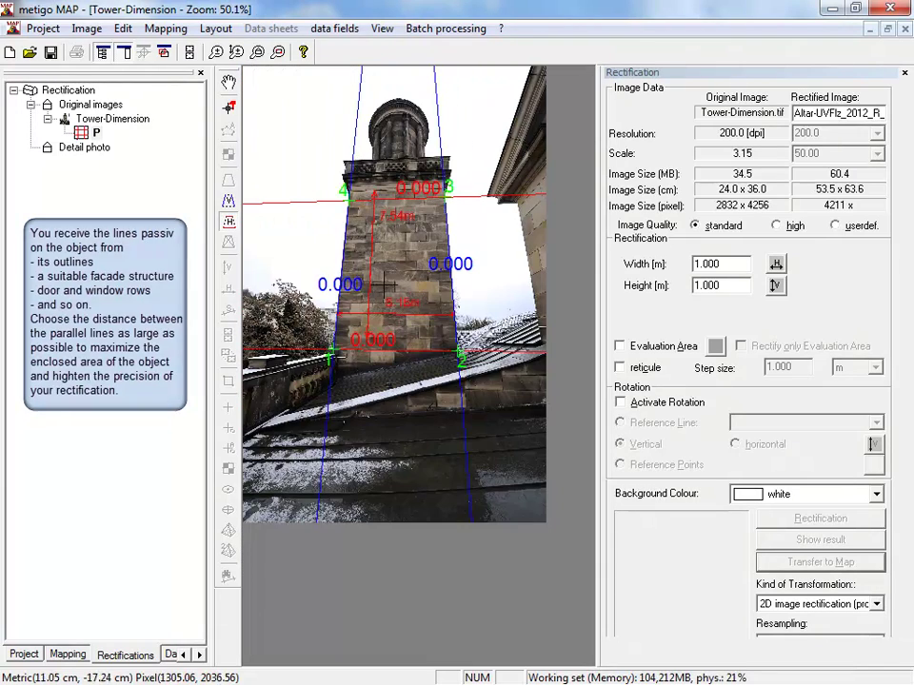
{"action": "scroll", "coordinate": [382, 285], "scroll_direction": "up", "scroll_amount": 2}
{"action": "scroll", "coordinate": [419, 238], "scroll_direction": "up", "scroll_amount": 1}
{"action": "scroll", "coordinate": [484, 310], "scroll_direction": "down", "scroll_amount": 1}
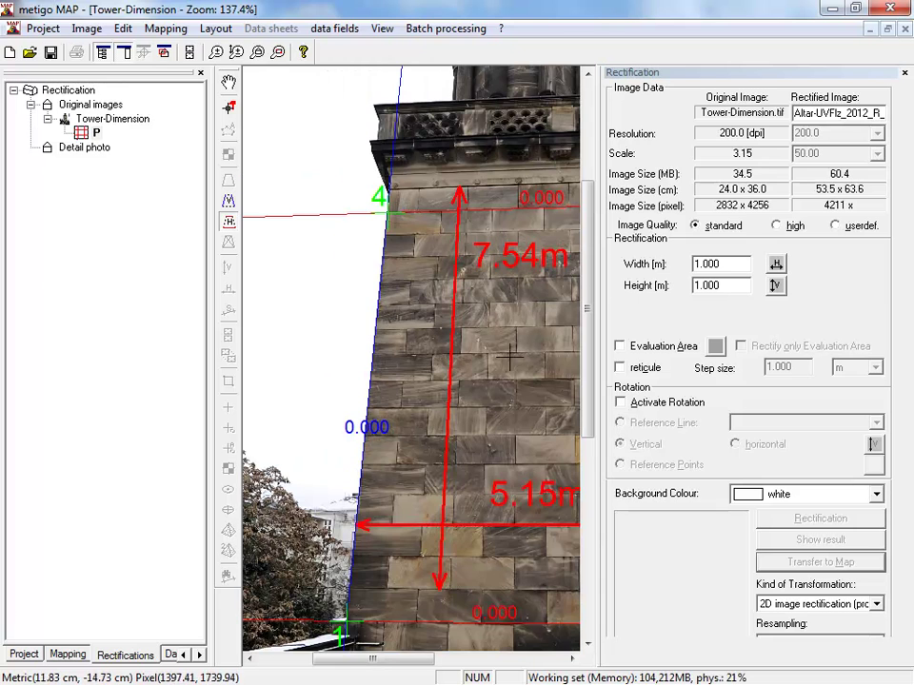
{"action": "left_click_drag", "start_coordinate": [403, 665], "coordinate": [433, 666]}
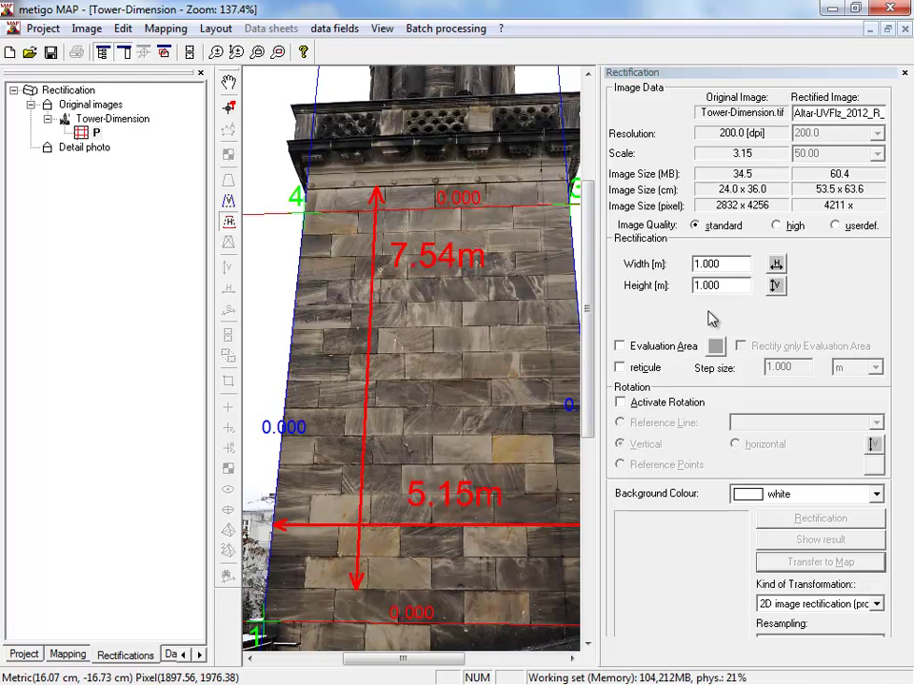
Step: Enter 5.15 m as the rectification width and 7.54 m as the height
{"action": "left_click_drag", "start_coordinate": [704, 264], "coordinate": [623, 269]}
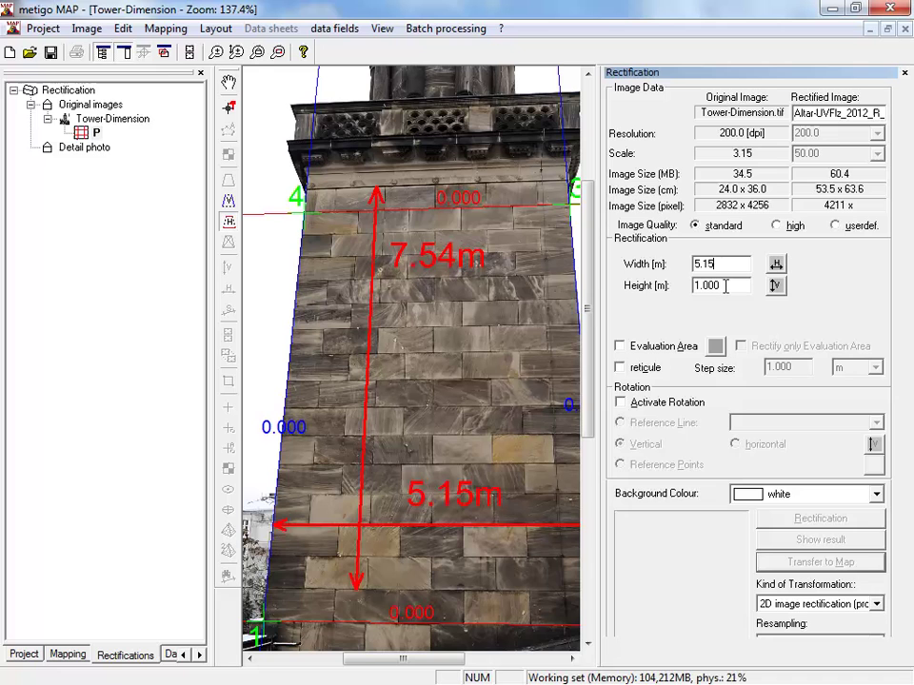
{"action": "key", "text": "Tab"}
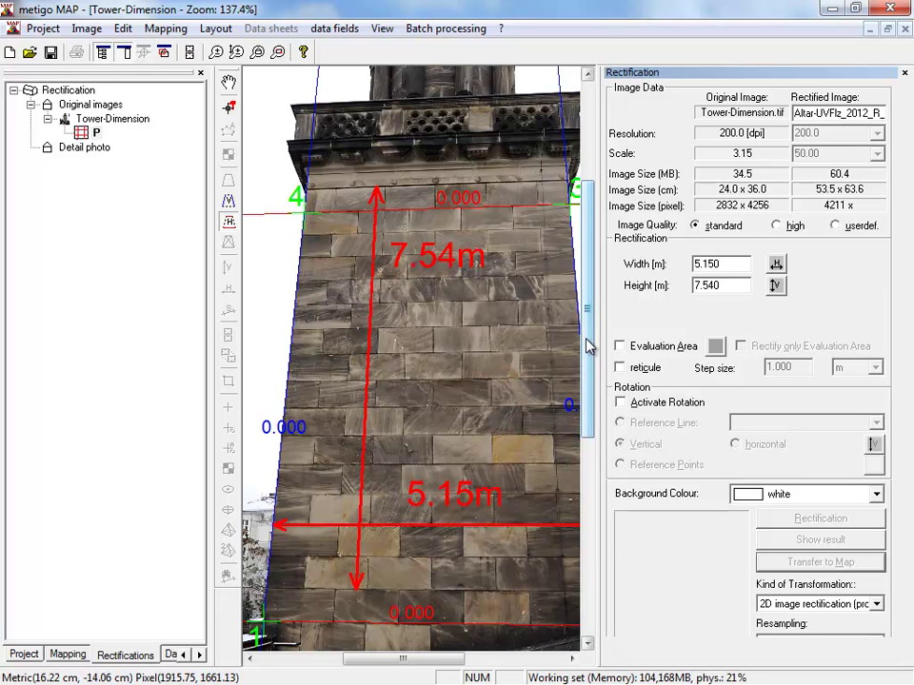
{"action": "scroll", "coordinate": [588, 347], "scroll_direction": "down", "scroll_amount": 1}
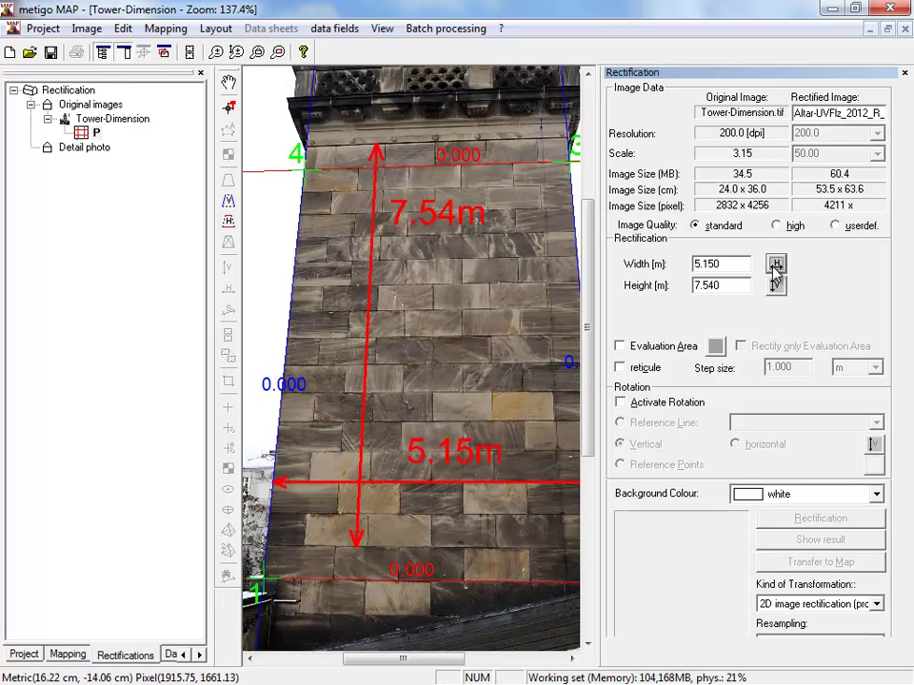
Step: Mark the 7.540 m height reference from the lower to the upper arrow tip on the photo
{"action": "scroll", "coordinate": [269, 495], "scroll_direction": "up", "scroll_amount": 2}
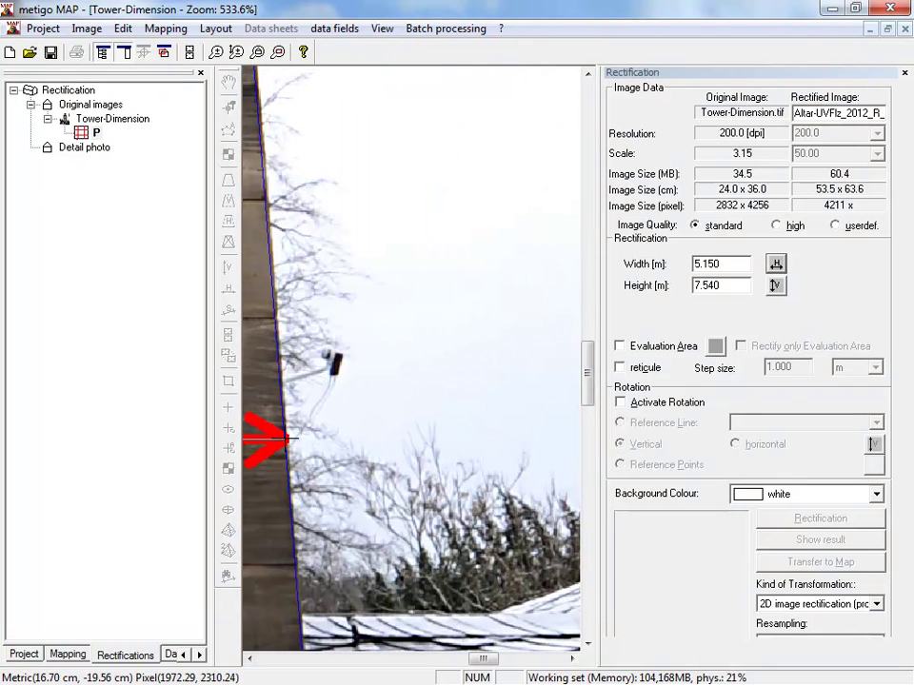
{"action": "scroll", "coordinate": [363, 448], "scroll_direction": "down", "scroll_amount": 5}
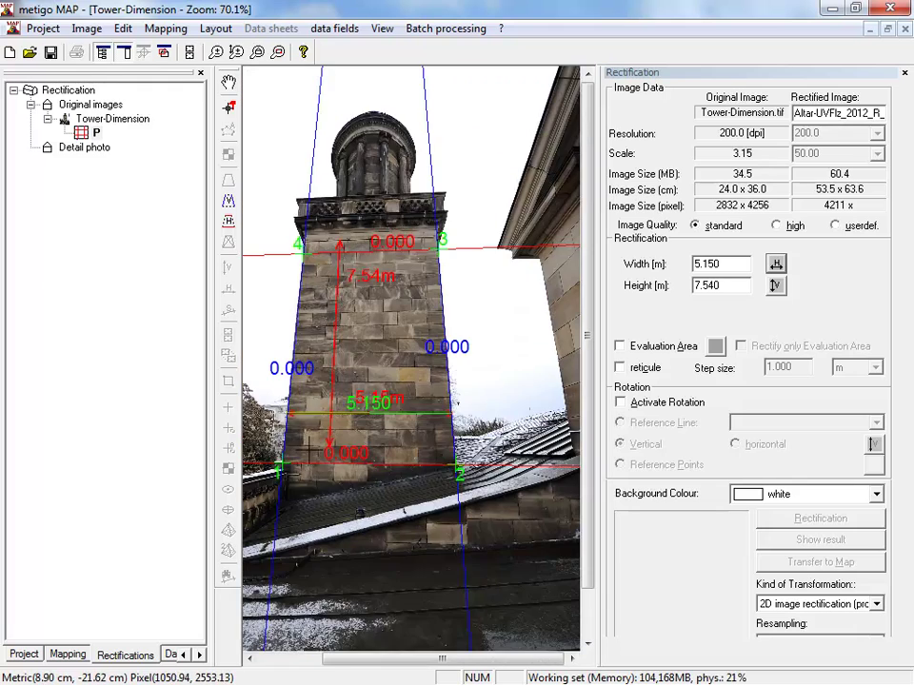
{"action": "scroll", "coordinate": [325, 463], "scroll_direction": "up", "scroll_amount": 3}
{"action": "scroll", "coordinate": [324, 464], "scroll_direction": "up", "scroll_amount": 2}
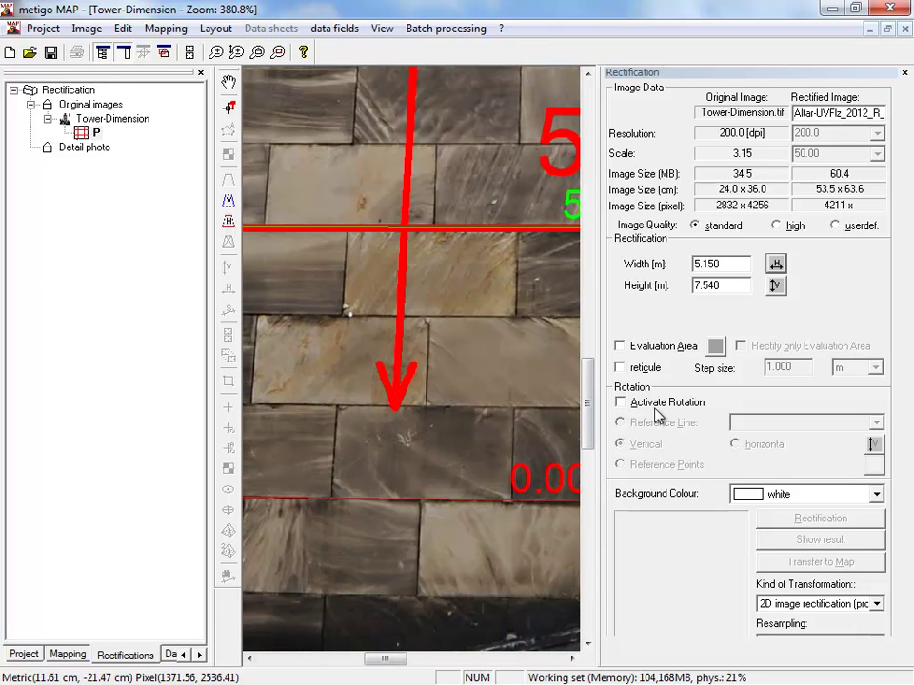
{"action": "left_click", "coordinate": [776, 285]}
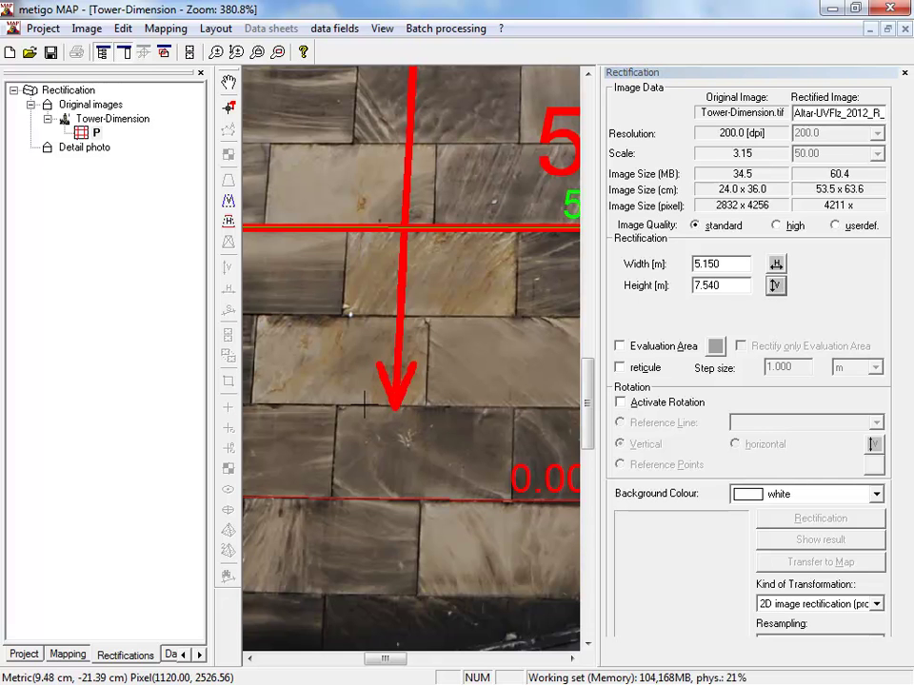
{"action": "left_click", "coordinate": [364, 404]}
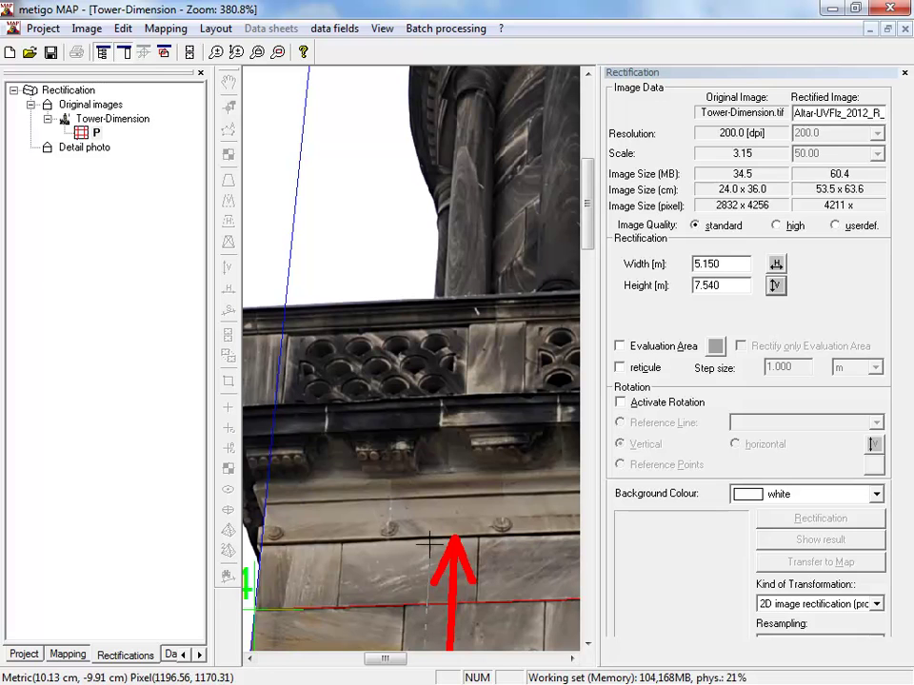
{"action": "left_click", "coordinate": [432, 542]}
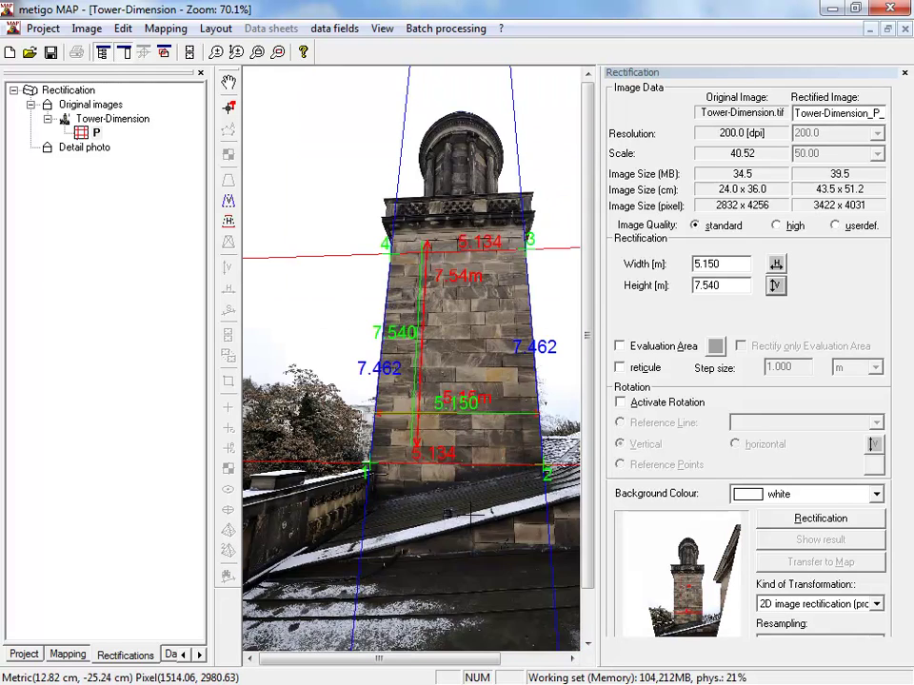
{"action": "scroll", "coordinate": [474, 513], "scroll_direction": "down", "scroll_amount": 1}
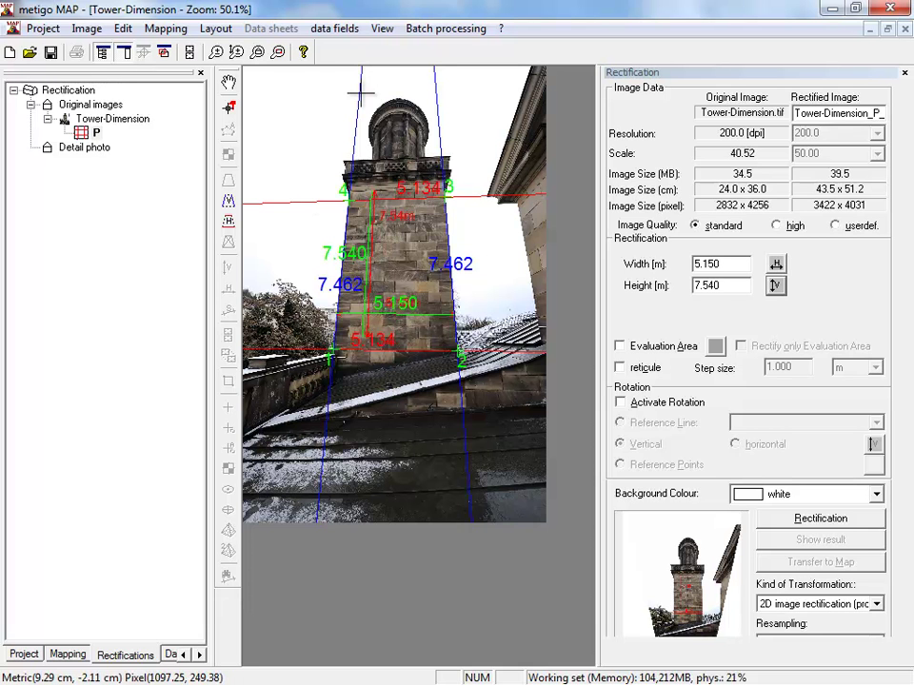
{"action": "double_click", "coordinate": [726, 265]}
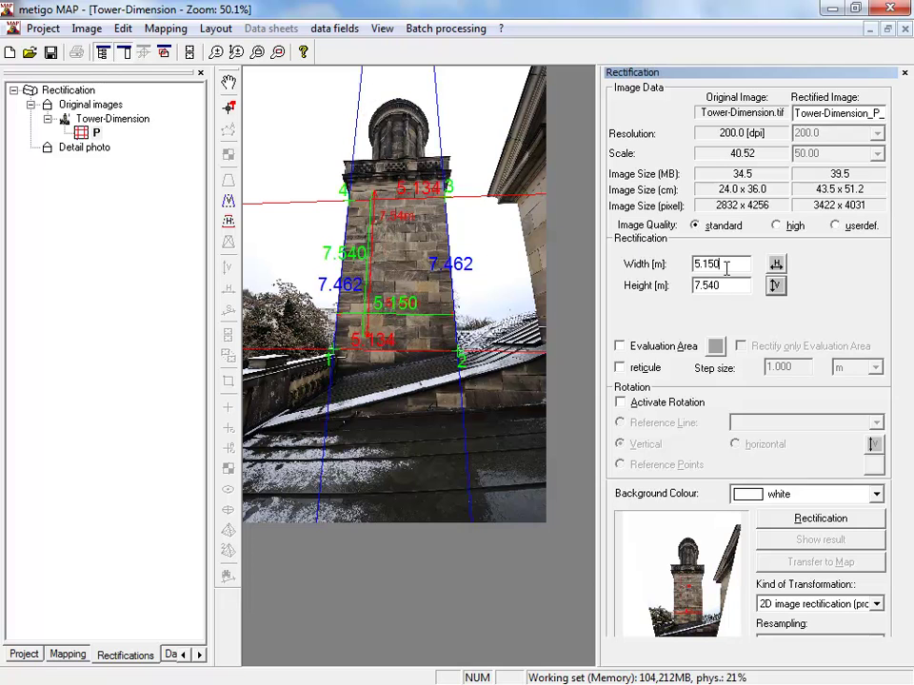
{"action": "double_click", "coordinate": [720, 287]}
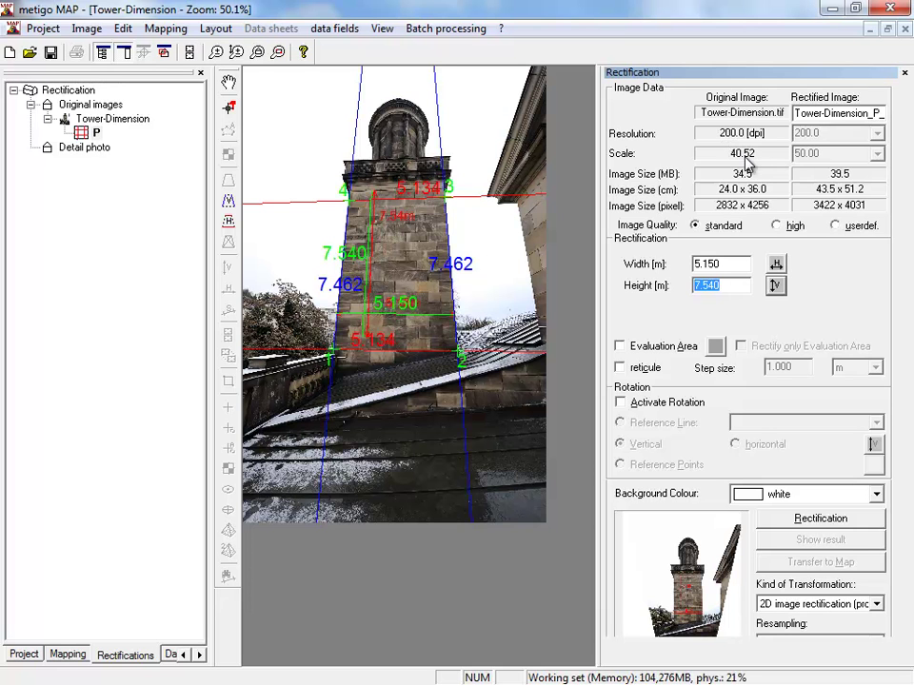
Step: Set output quality to user-defined with 200 dpi resolution and scale 50.00
{"action": "left_click", "coordinate": [837, 225]}
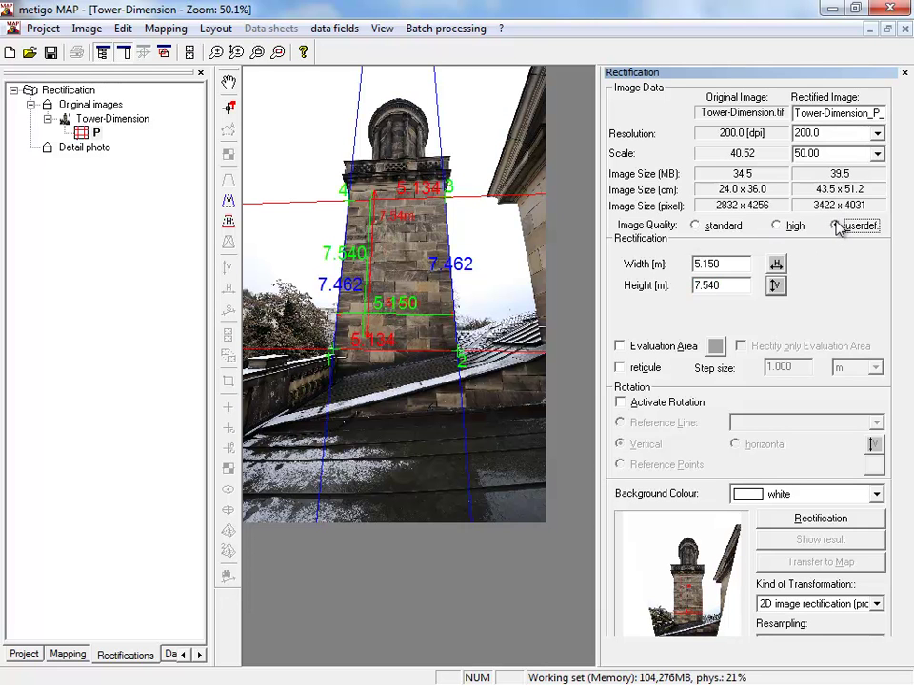
{"action": "left_click", "coordinate": [876, 134]}
{"action": "left_click", "coordinate": [862, 175]}
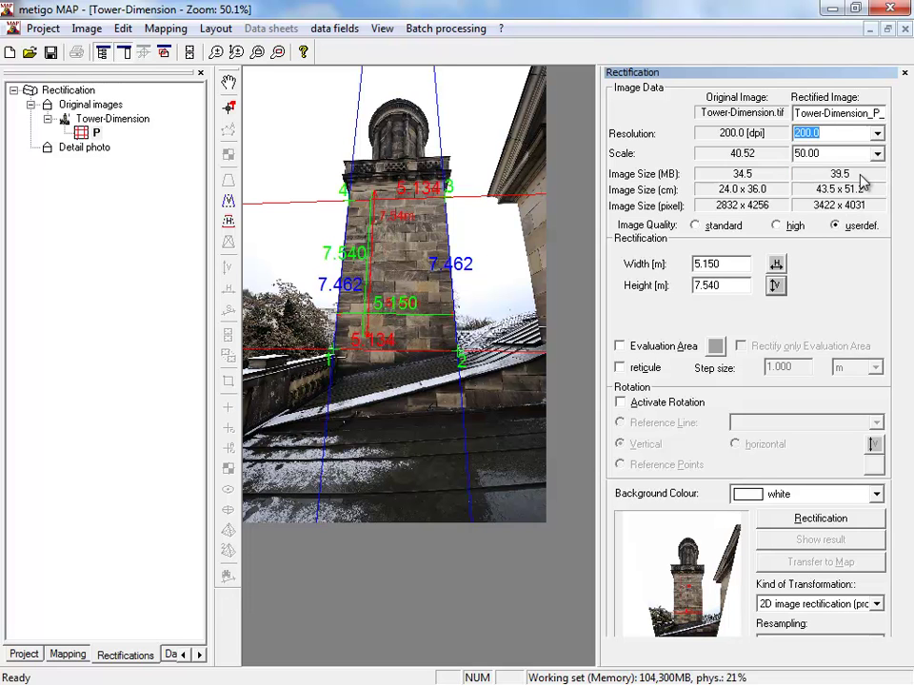
{"action": "left_click", "coordinate": [876, 153]}
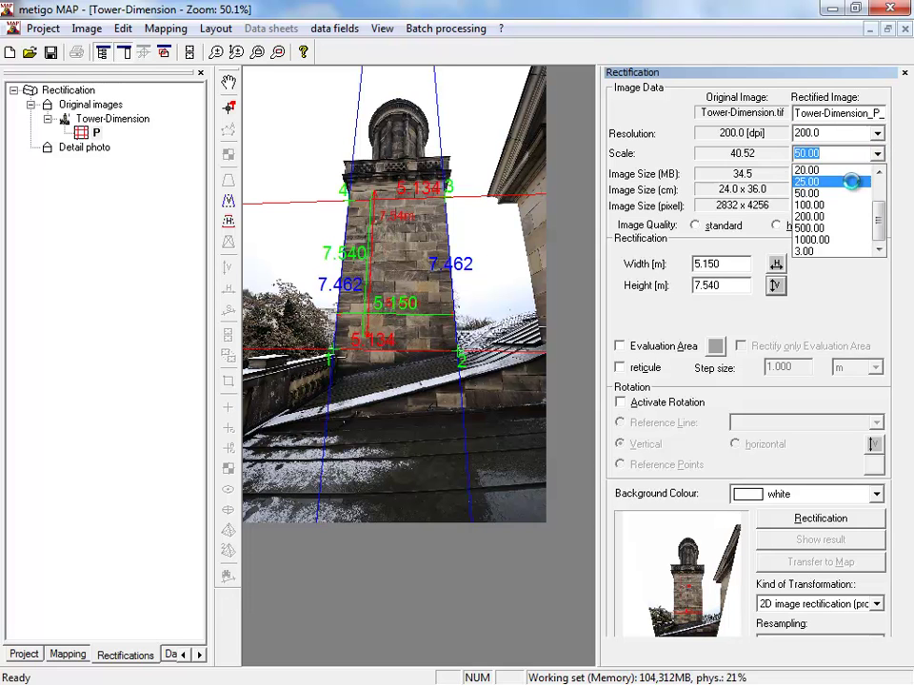
{"action": "left_click", "coordinate": [856, 193]}
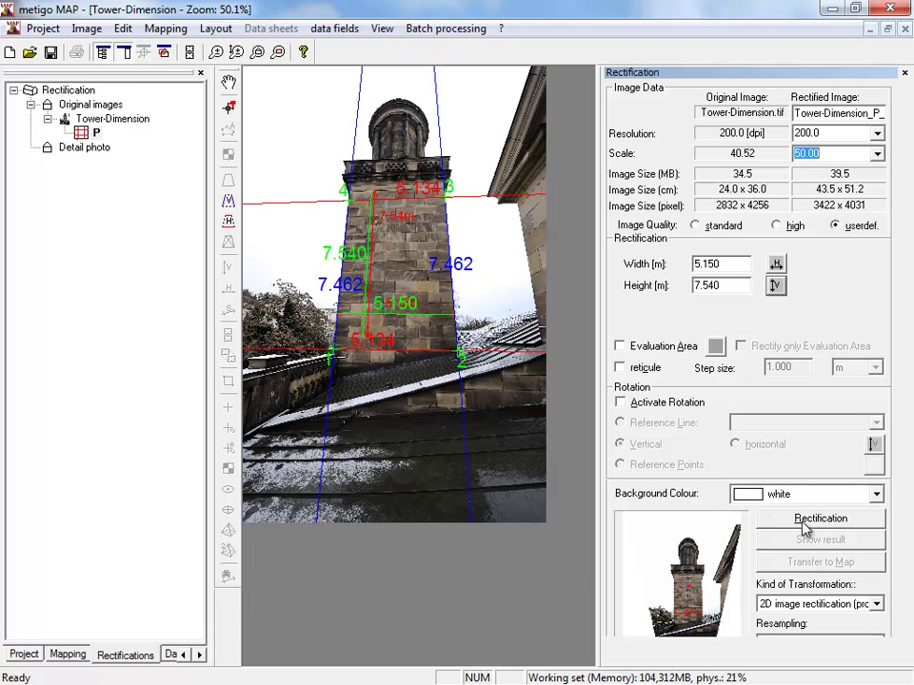
Step: Run the rectification to save Tower-Dimension_P_02050.tif and confirm the message
{"action": "left_click", "coordinate": [832, 524]}
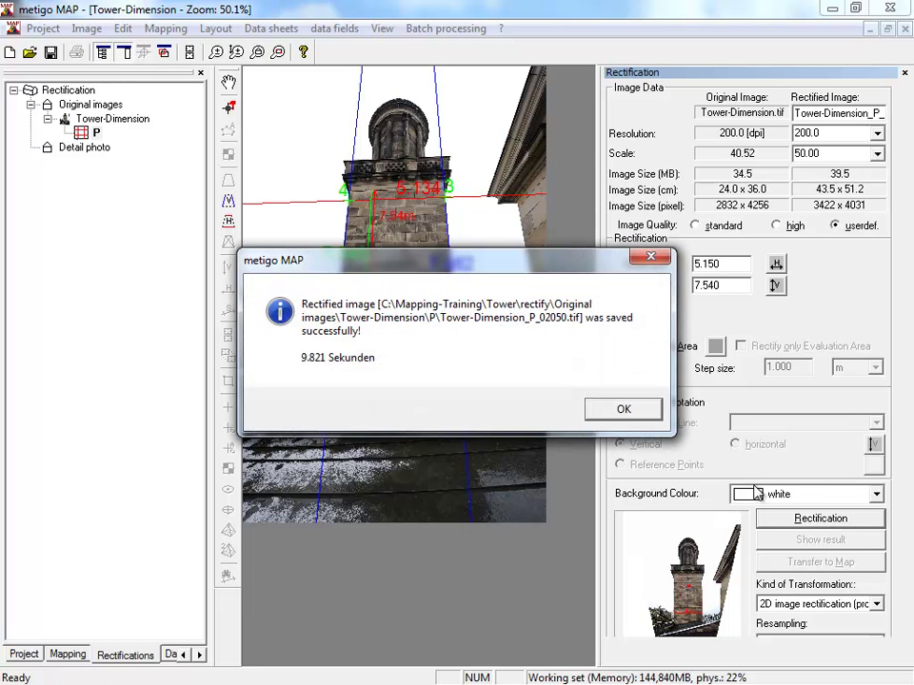
{"action": "left_click", "coordinate": [625, 410]}
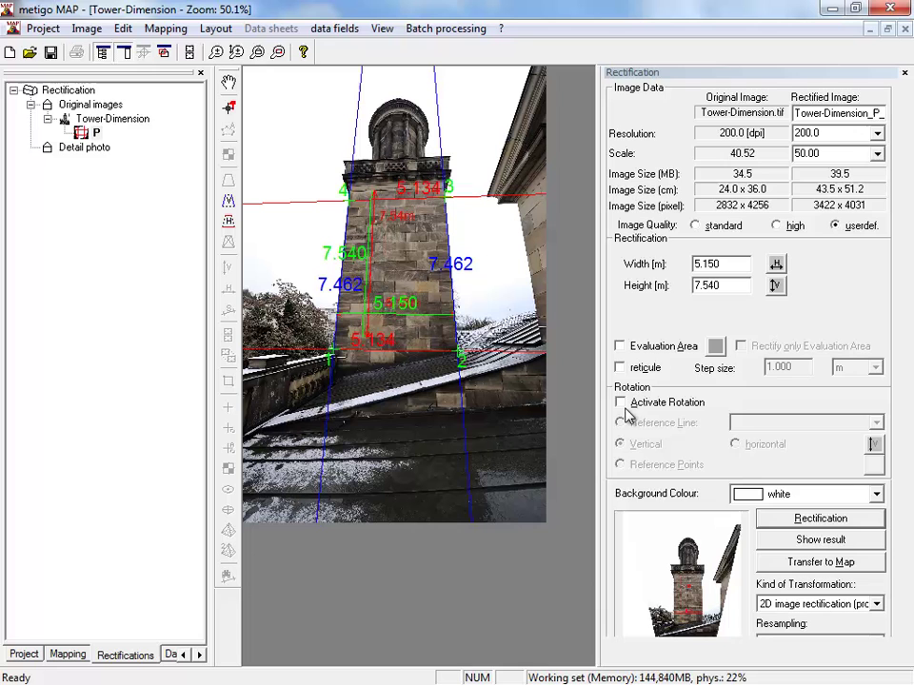
Step: Display the rectified tower image and bring its stone shaft into view
{"action": "left_click", "coordinate": [810, 541]}
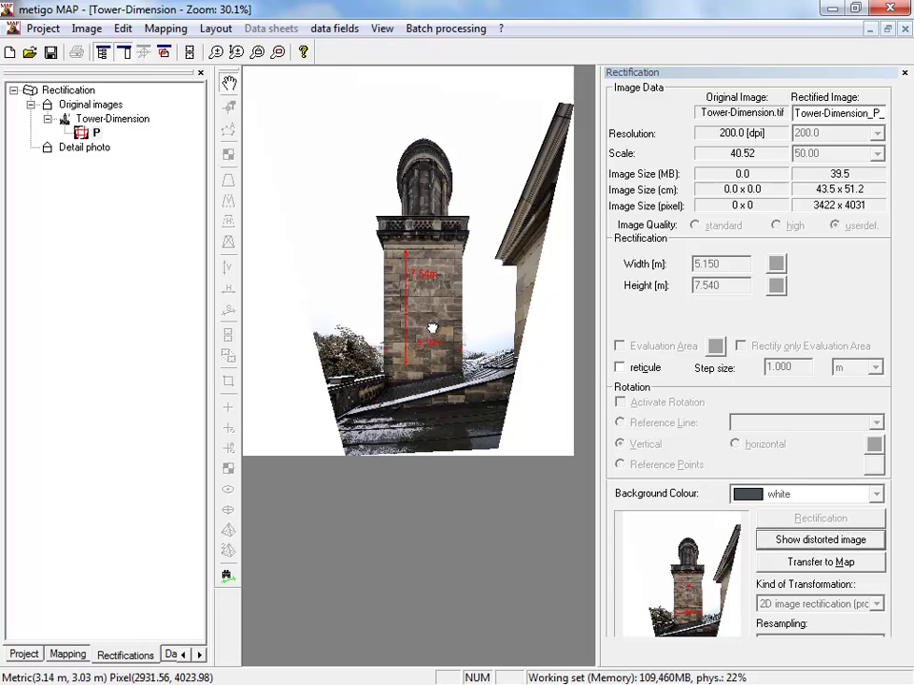
{"action": "scroll", "coordinate": [426, 310], "scroll_direction": "up", "scroll_amount": 2}
{"action": "scroll", "coordinate": [433, 353], "scroll_direction": "up", "scroll_amount": 1}
{"action": "left_click_drag", "start_coordinate": [445, 434], "coordinate": [443, 274]}
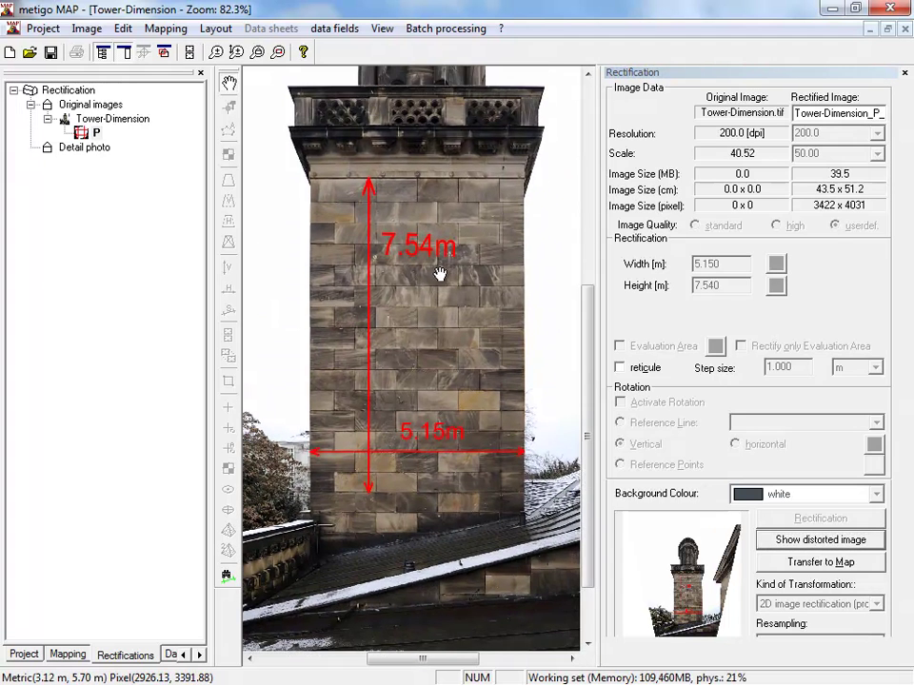
{"action": "scroll", "coordinate": [441, 273], "scroll_direction": "down", "scroll_amount": 1}
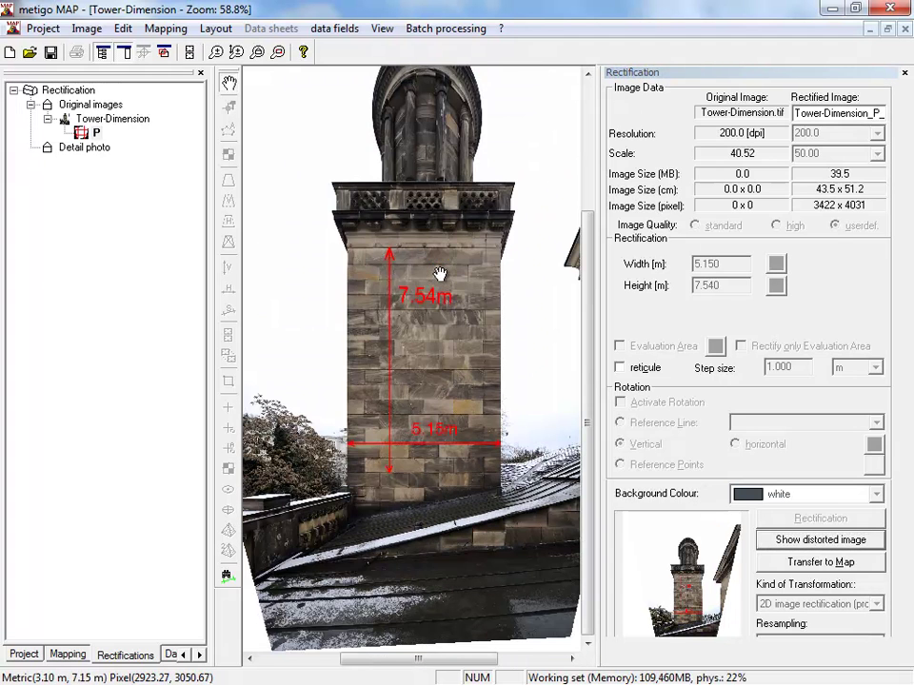
Step: Measure a control line diagonally across the tower's stone shaft
{"action": "left_click", "coordinate": [228, 575]}
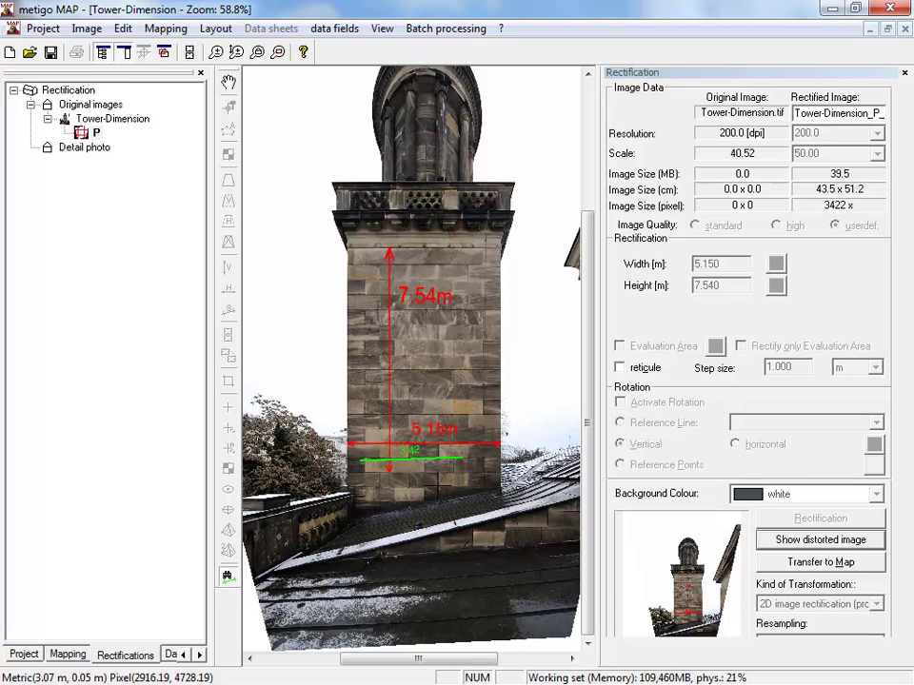
{"action": "mouse_move", "coordinate": [411, 475]}
{"action": "left_mouse_down"}
{"action": "mouse_move", "coordinate": [459, 385]}
{"action": "mouse_move", "coordinate": [427, 383]}
{"action": "mouse_move", "coordinate": [414, 426]}
{"action": "mouse_move", "coordinate": [398, 419]}
{"action": "left_mouse_up"}
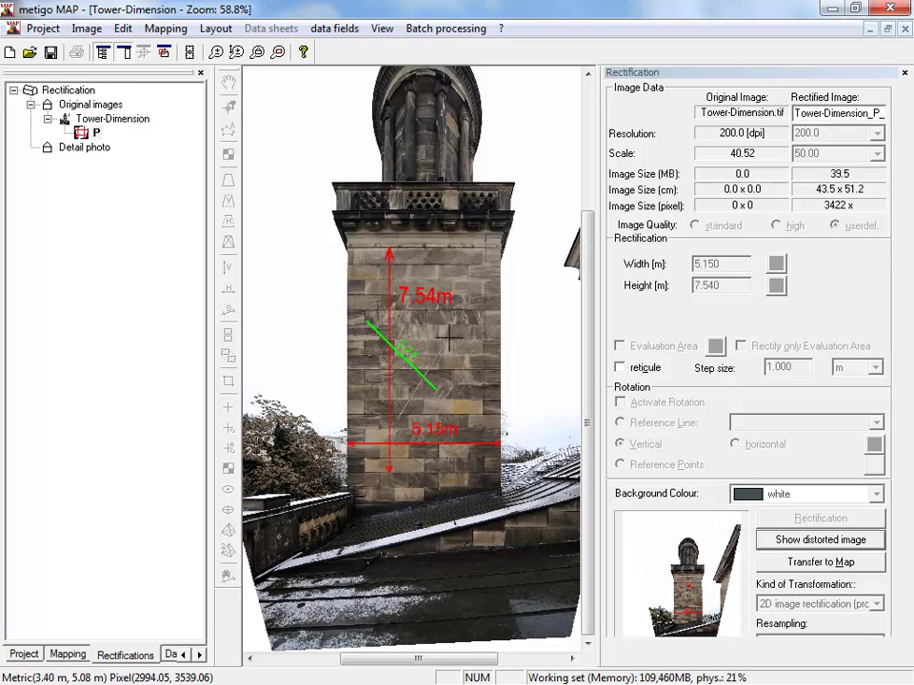
{"action": "left_click_drag", "start_coordinate": [454, 319], "coordinate": [398, 417]}
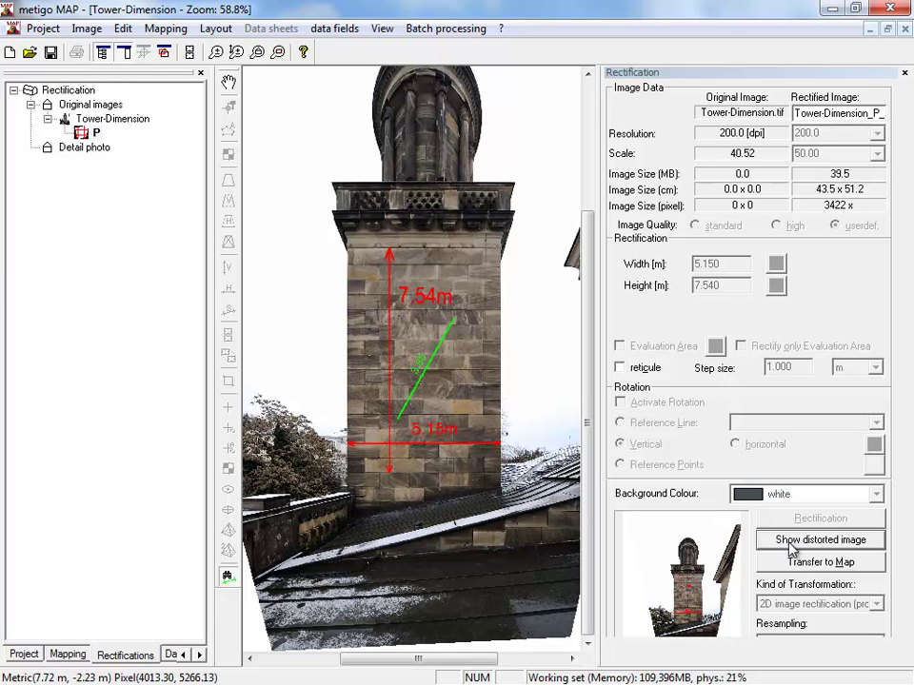
Step: Switch back to the distorted tower photo and check the 5.150 m width and 7.540 m height references
{"action": "left_click", "coordinate": [853, 540]}
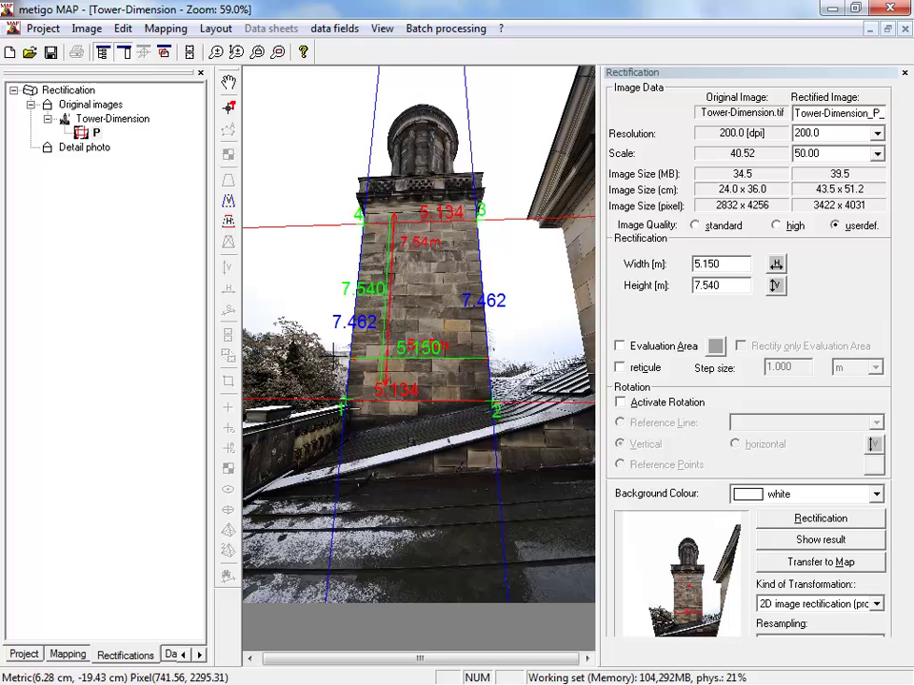
{"action": "double_click", "coordinate": [725, 265]}
{"action": "double_click", "coordinate": [727, 287]}
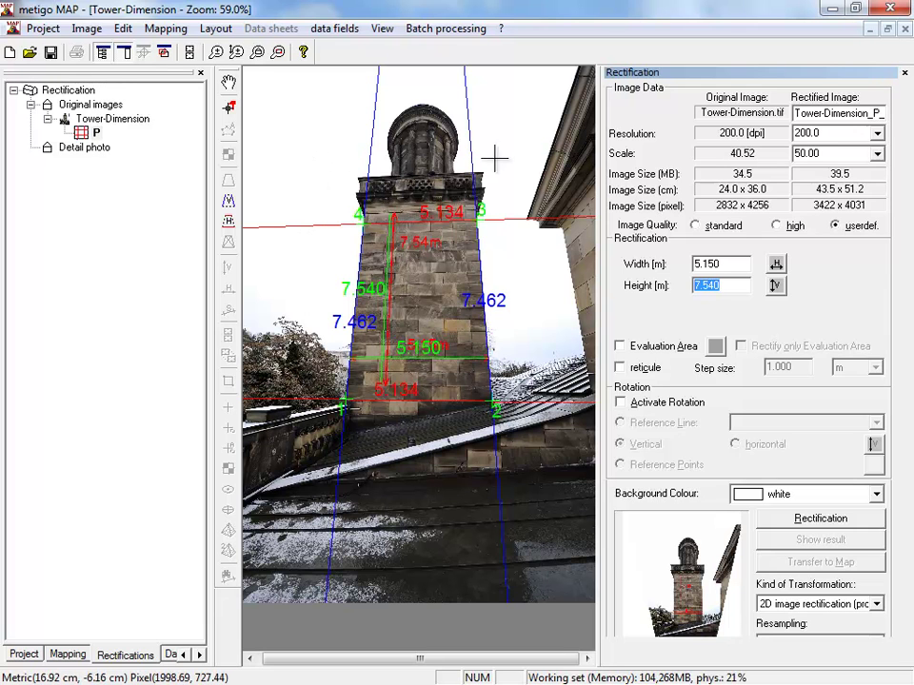
Step: Enable an evaluation area and outline a four-corner polygon around the tower, shrinking output to 14.8 x 25.9 cm
{"action": "left_click", "coordinate": [621, 347]}
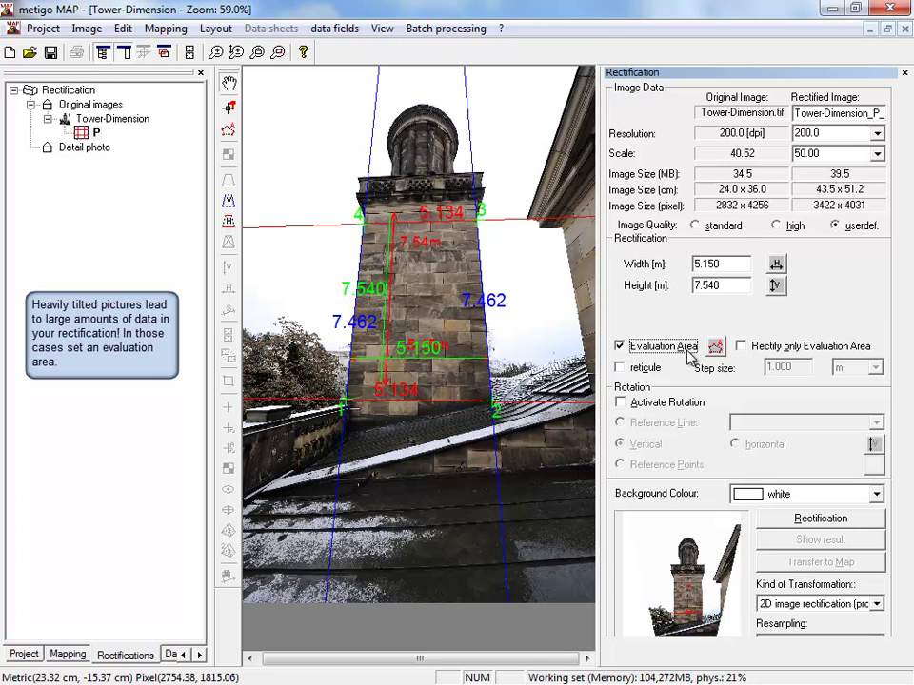
{"action": "left_click", "coordinate": [716, 349]}
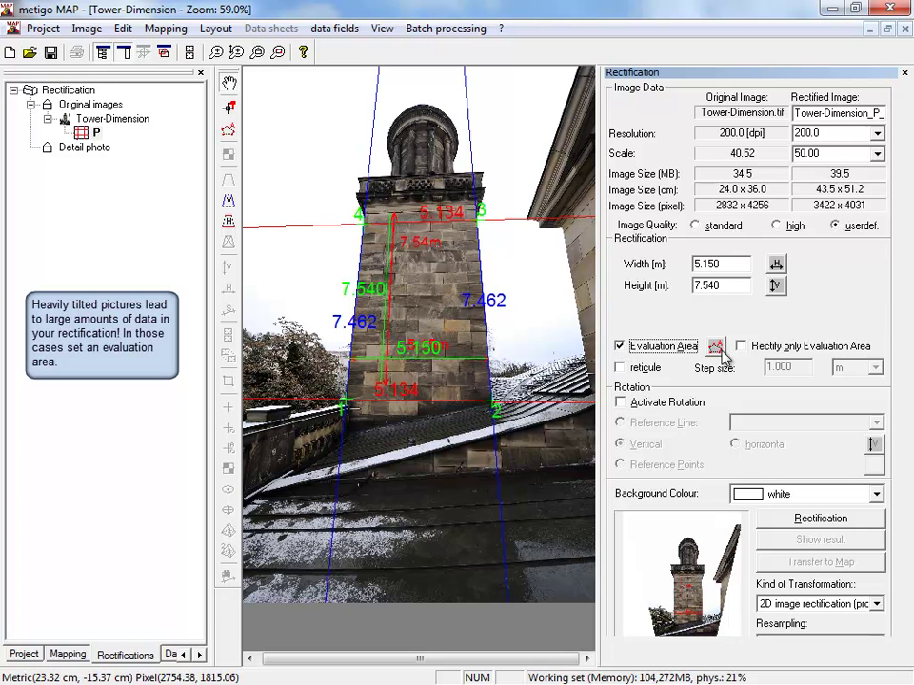
{"action": "left_click", "coordinate": [344, 166]}
{"action": "left_click", "coordinate": [491, 158]}
{"action": "left_click", "coordinate": [508, 353]}
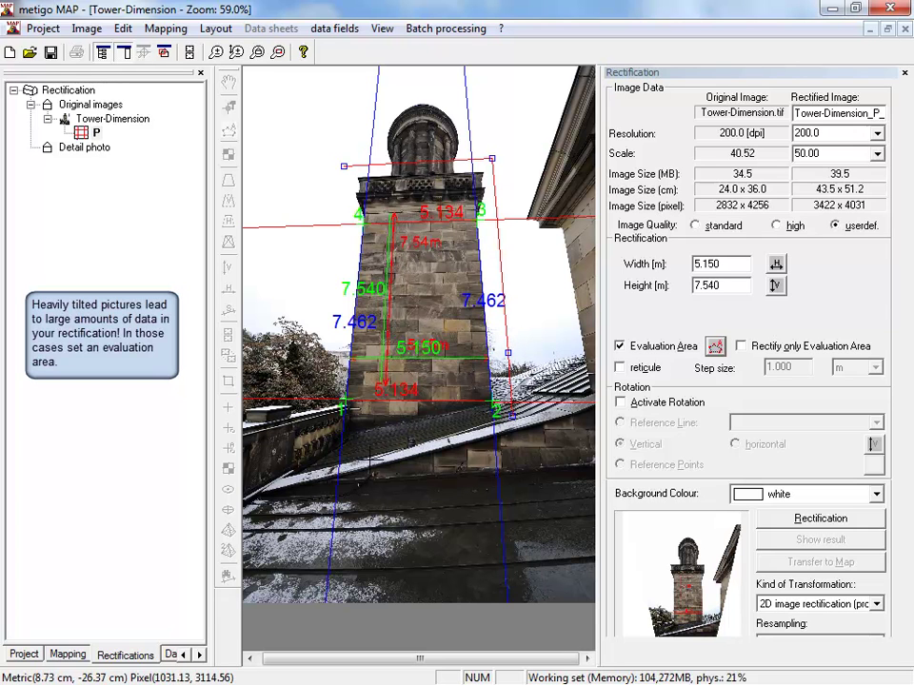
{"action": "left_click", "coordinate": [369, 459]}
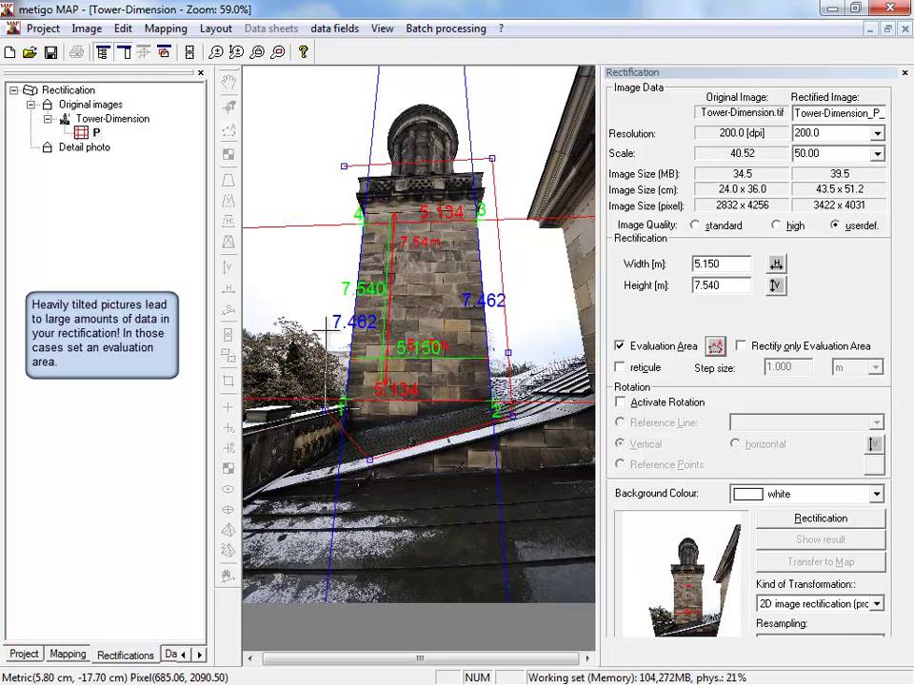
{"action": "left_click", "coordinate": [343, 166]}
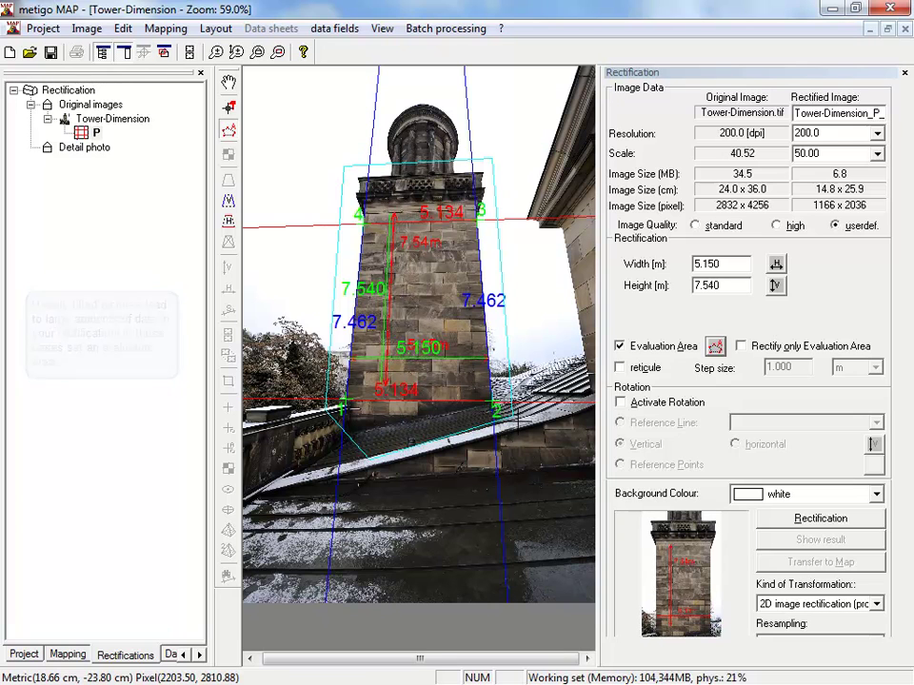
Step: Re-run the rectification with the evaluation area and show the cropped, straightened tower
{"action": "left_click", "coordinate": [819, 519]}
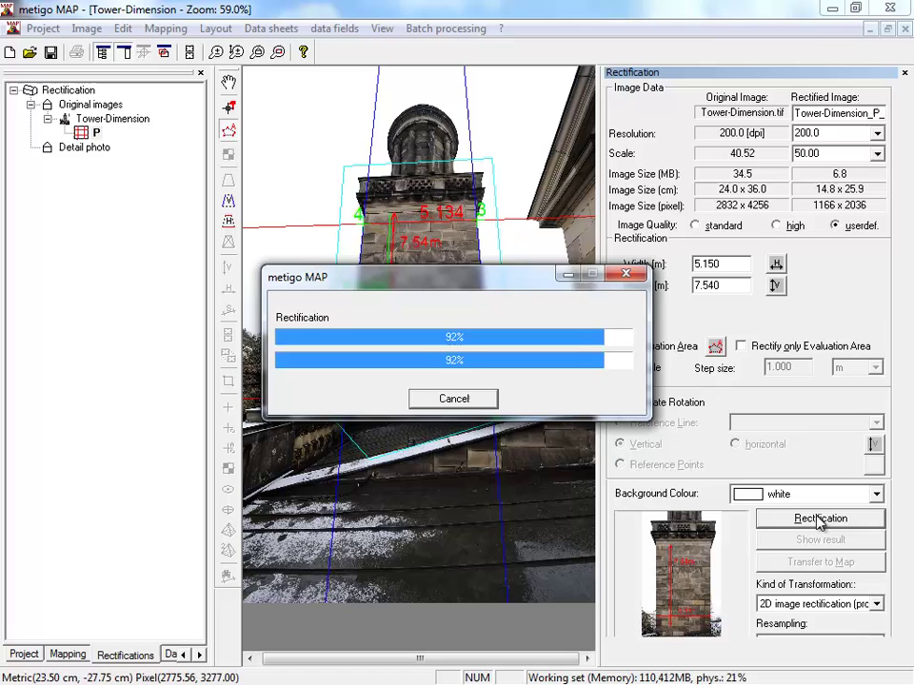
{"action": "left_click", "coordinate": [621, 406]}
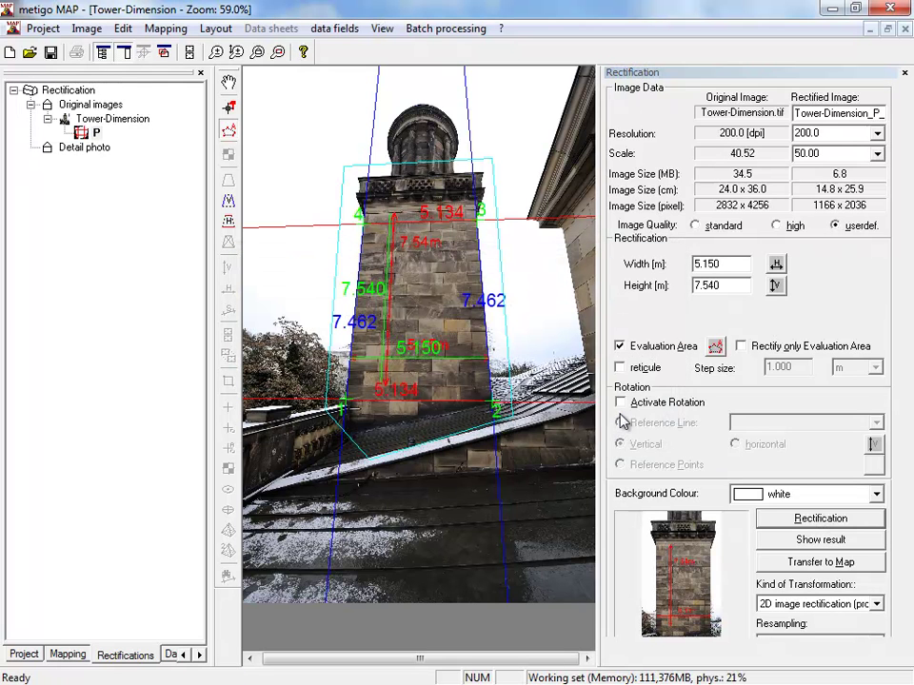
{"action": "left_click", "coordinate": [820, 540]}
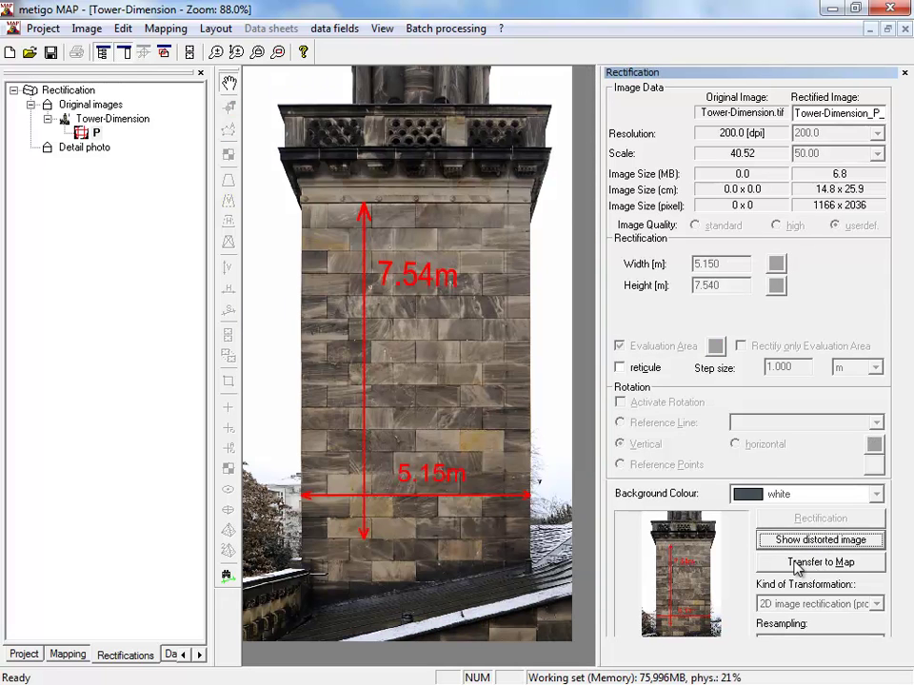
Step: Transfer the rectified tower to the map and select the Tower-Dimension_P_02050 image layer
{"action": "left_click", "coordinate": [855, 563]}
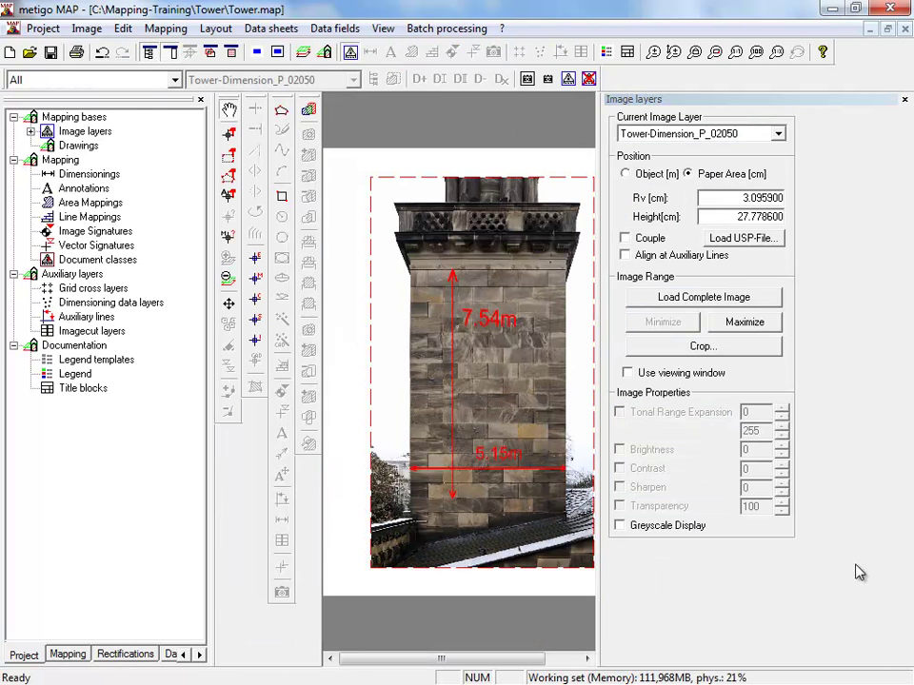
{"action": "scroll", "coordinate": [499, 426], "scroll_direction": "down", "scroll_amount": 2}
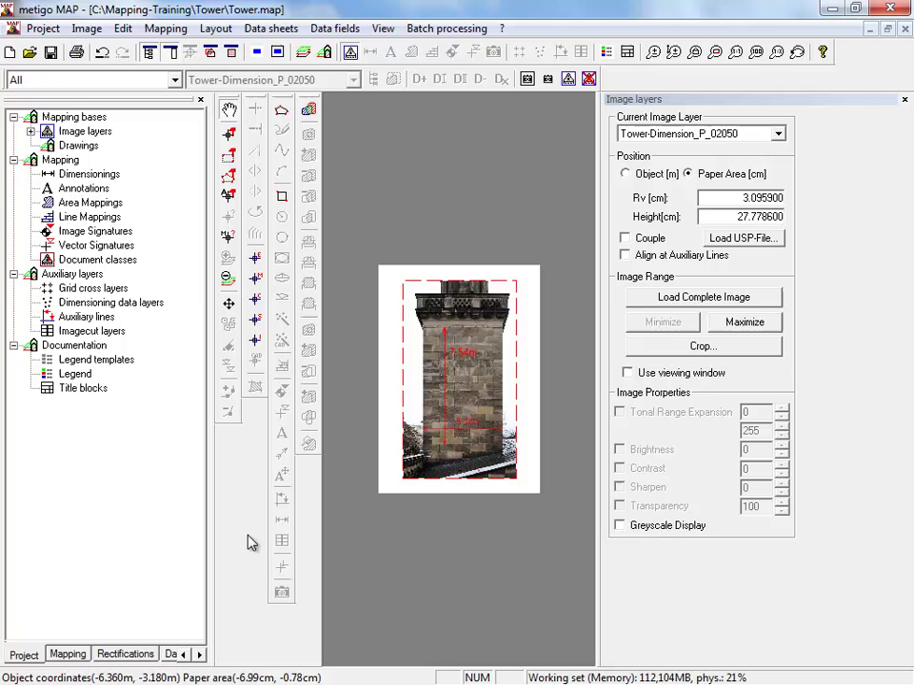
{"action": "left_click", "coordinate": [37, 656]}
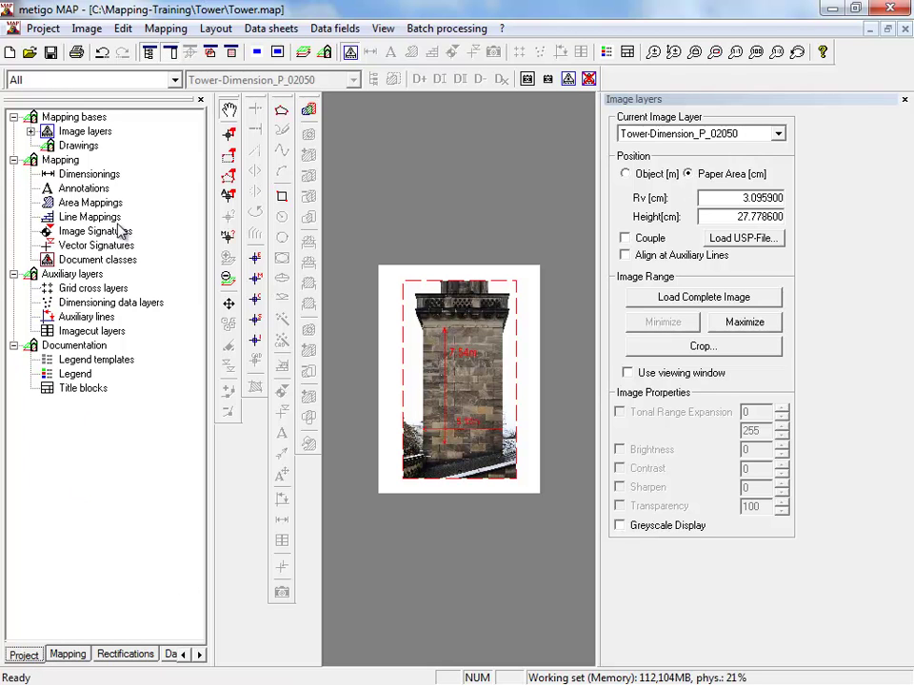
{"action": "left_click", "coordinate": [30, 131]}
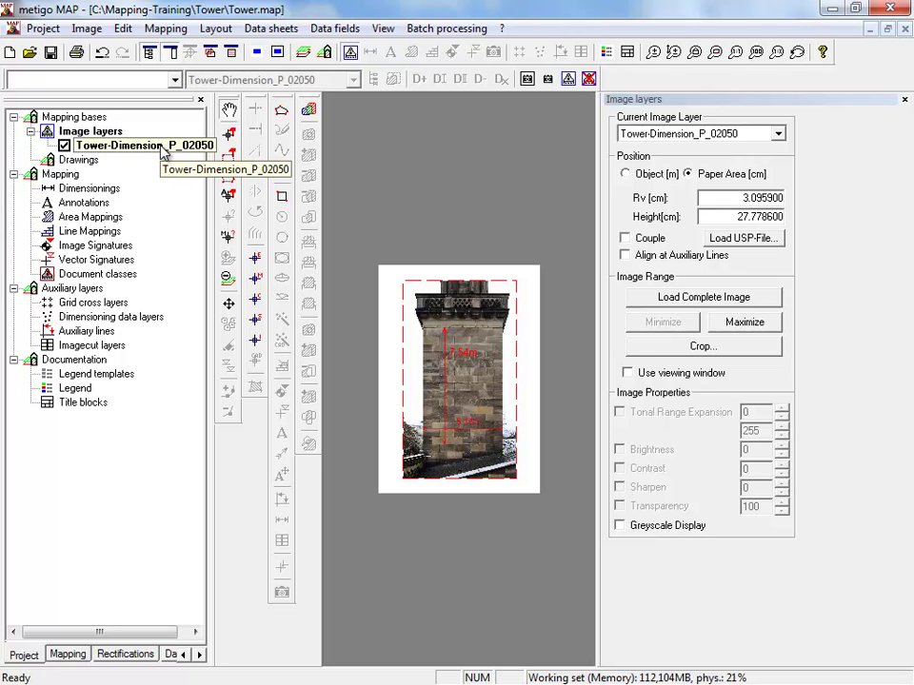
{"action": "left_click", "coordinate": [161, 148]}
{"action": "left_click", "coordinate": [215, 28]}
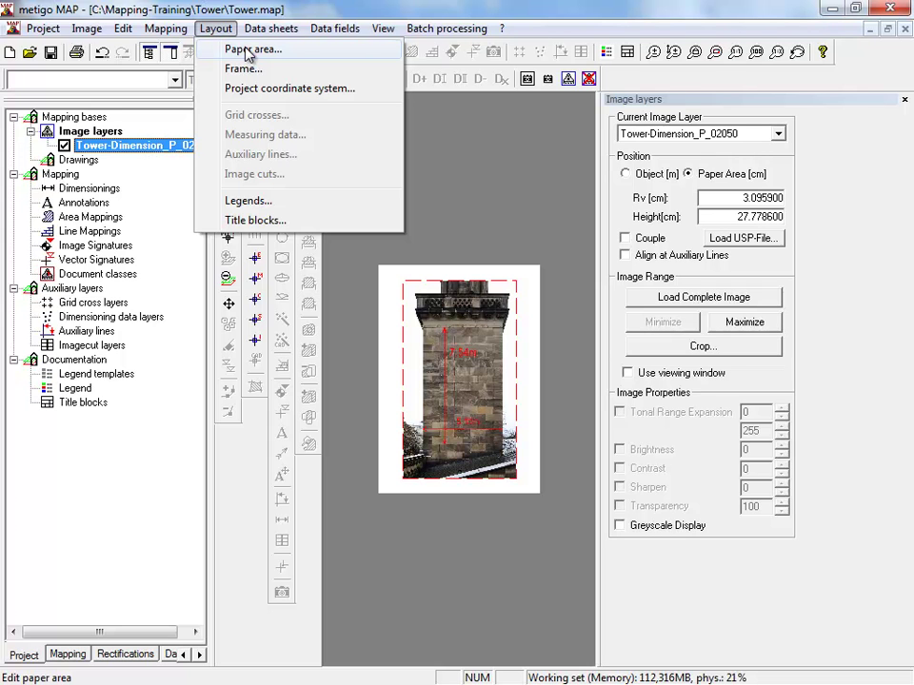
Step: Set the paper area to A3 portrait (29.70 x 42.00 cm) with the tower image centred
{"action": "left_click", "coordinate": [247, 49]}
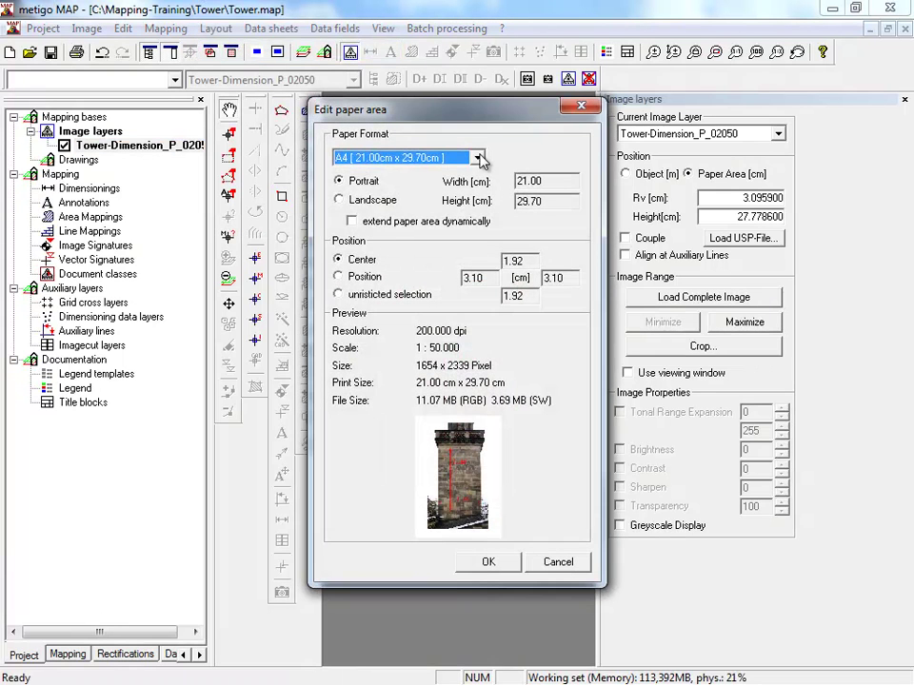
{"action": "left_click", "coordinate": [479, 158]}
{"action": "scroll", "coordinate": [480, 171], "scroll_direction": "up", "scroll_amount": 1}
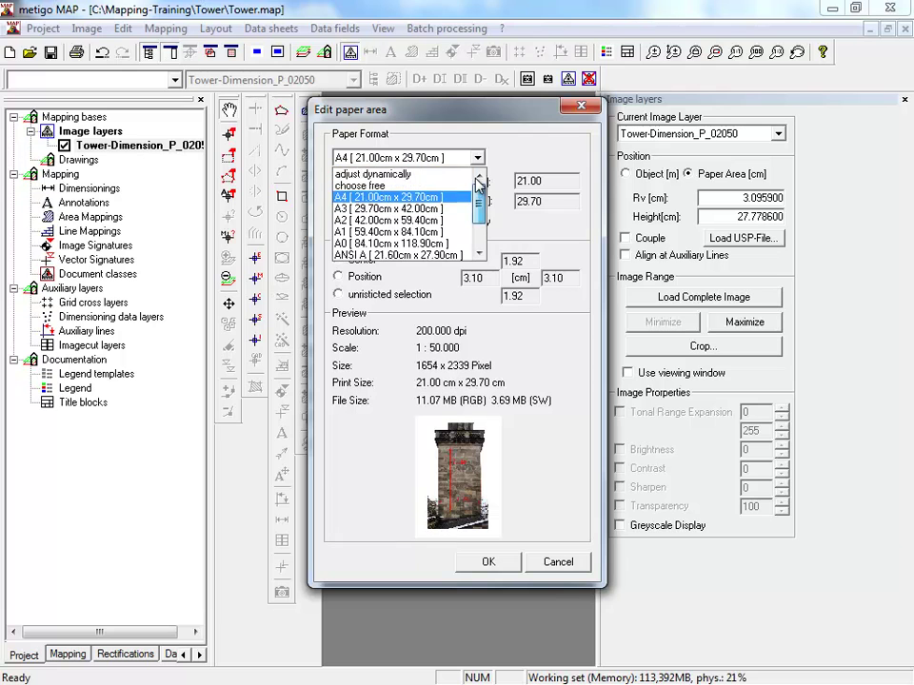
{"action": "left_click", "coordinate": [426, 175]}
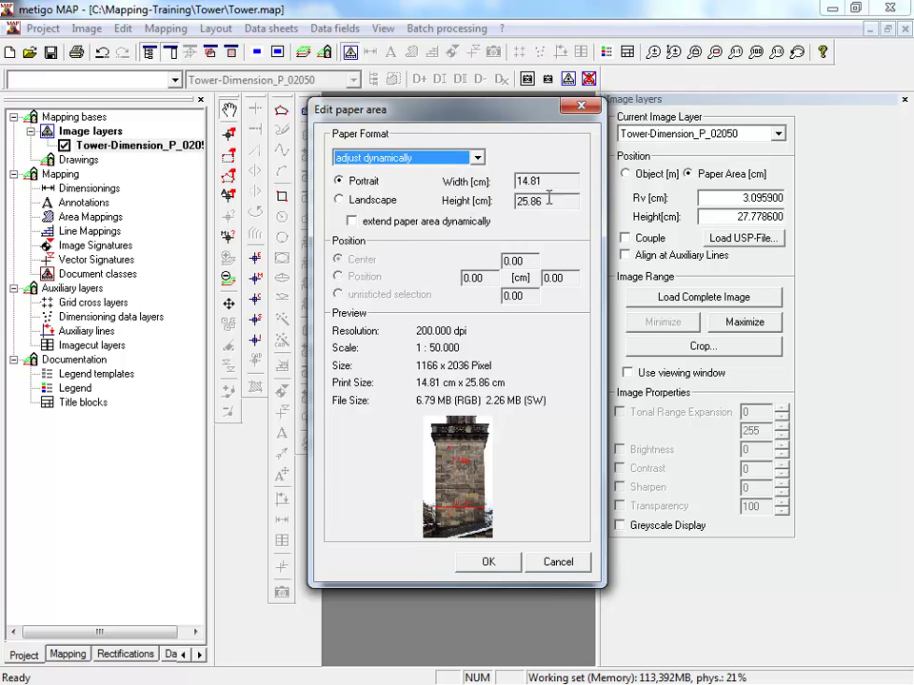
{"action": "double_click", "coordinate": [566, 180]}
{"action": "left_click_drag", "start_coordinate": [550, 201], "coordinate": [487, 202]}
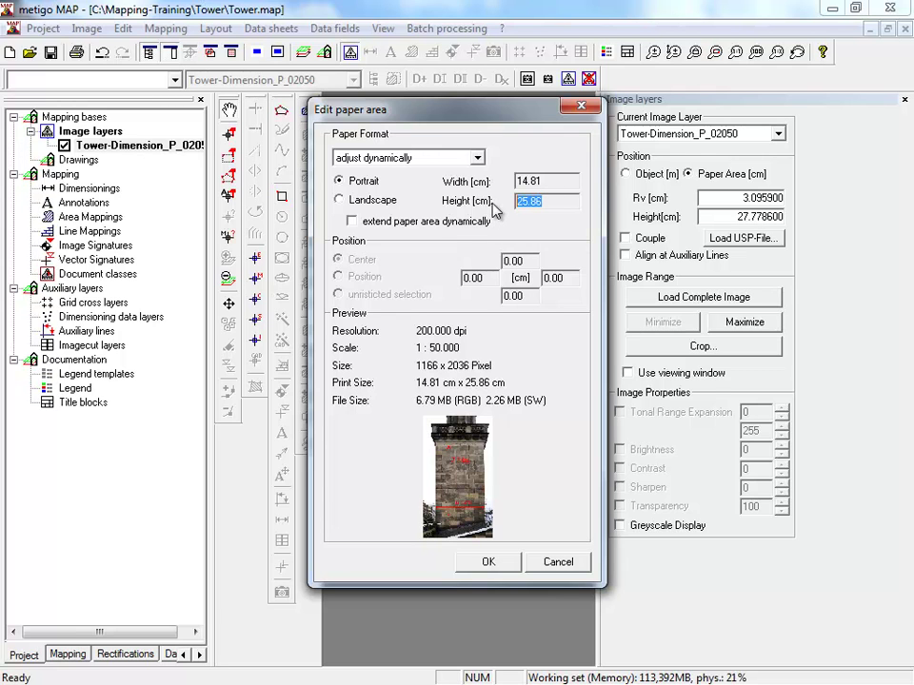
{"action": "left_click", "coordinate": [477, 158]}
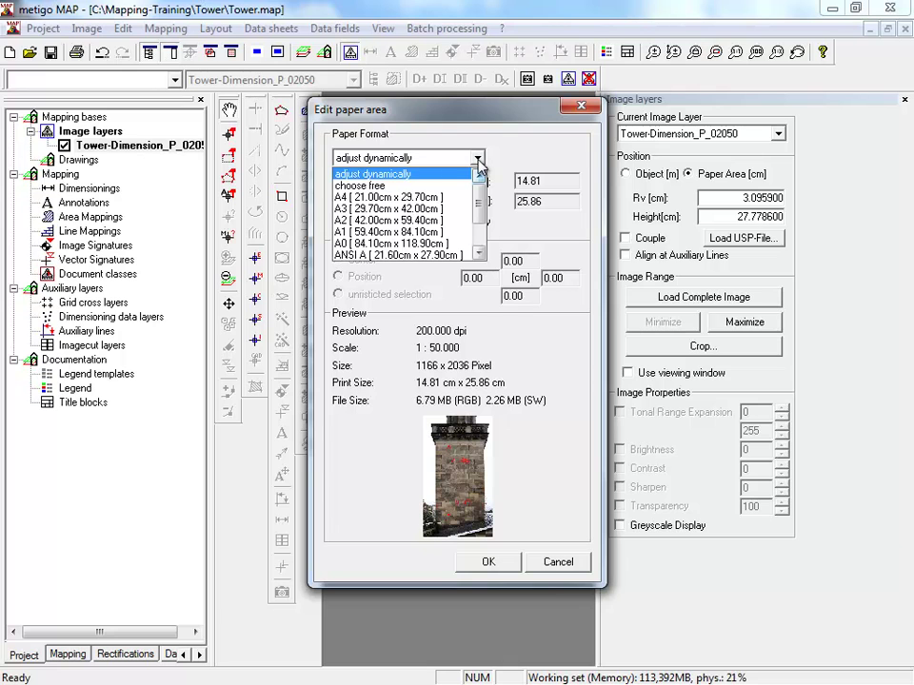
{"action": "left_click", "coordinate": [443, 209]}
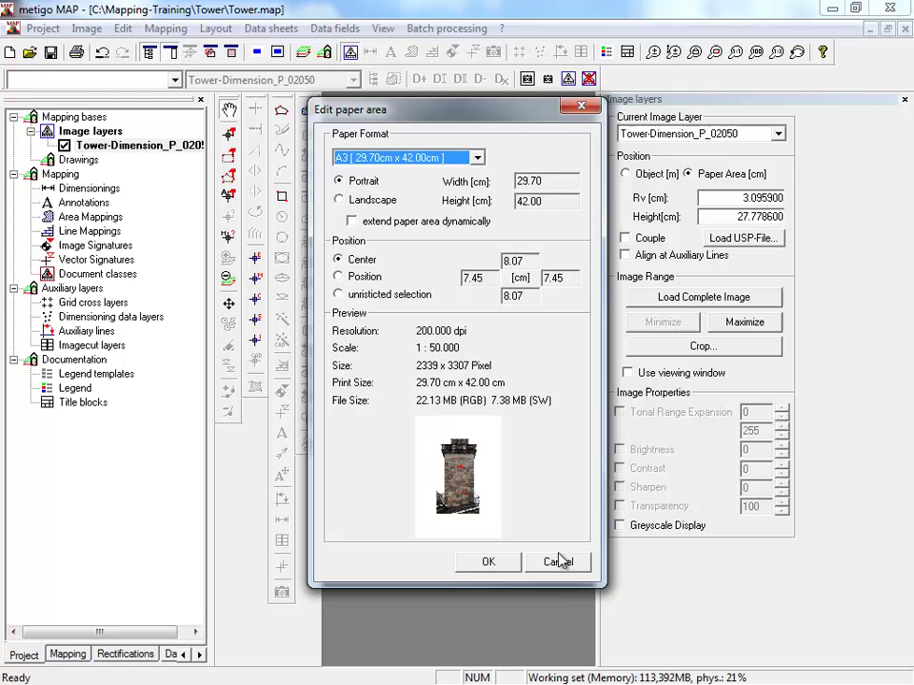
{"action": "left_click", "coordinate": [490, 561]}
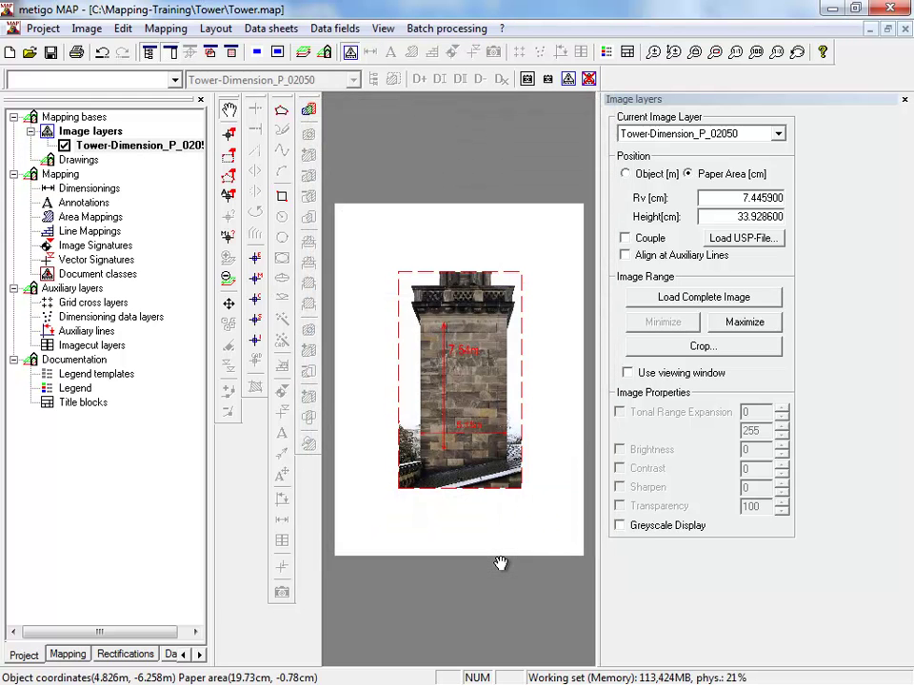
Step: Add a displayed, centred page frame inset 0.50 cm from the A3 sheet's edges
{"action": "left_click", "coordinate": [217, 29]}
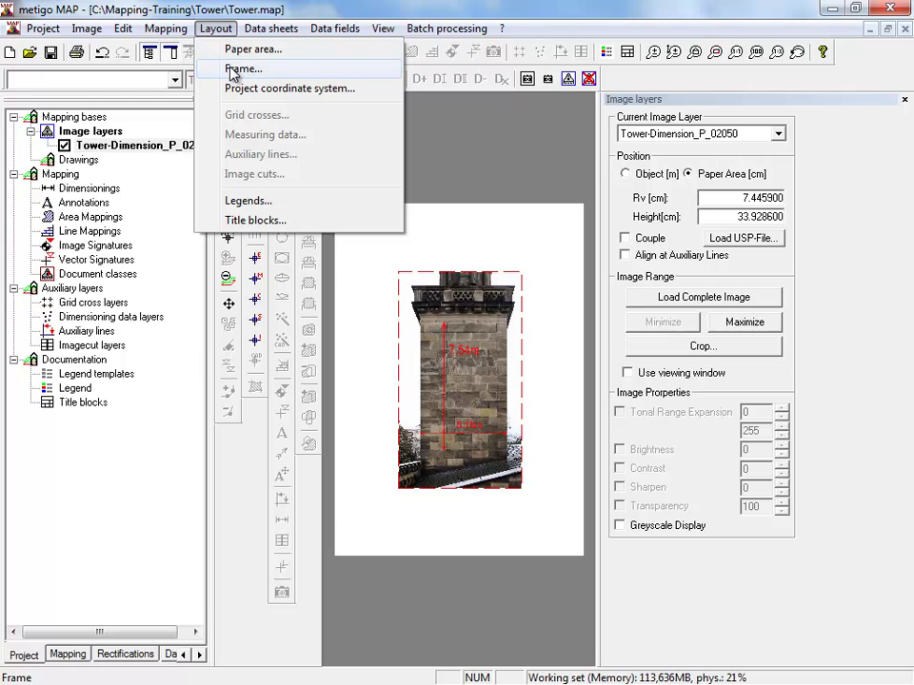
{"action": "left_click", "coordinate": [233, 70]}
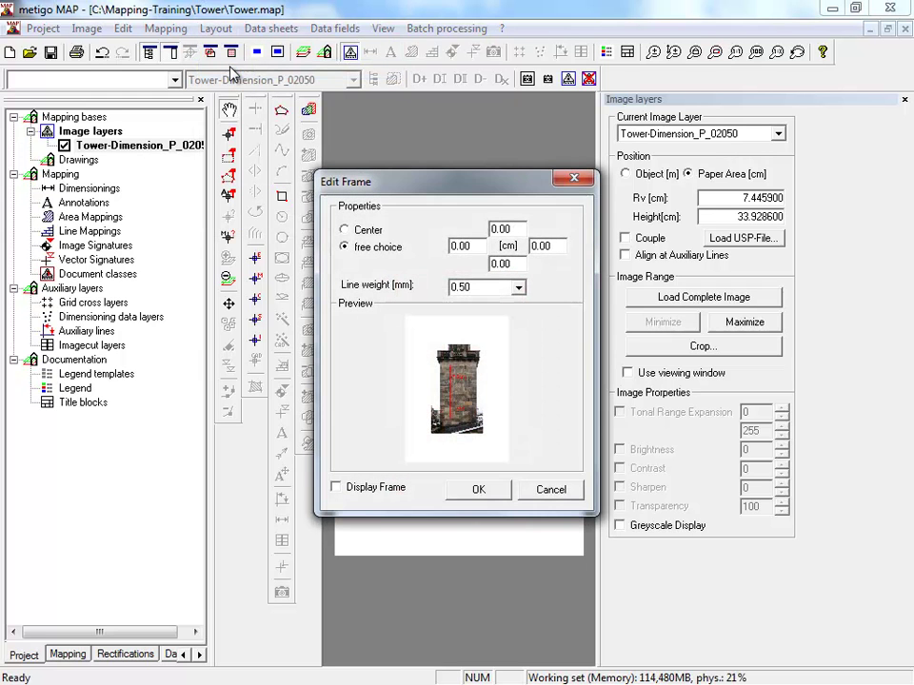
{"action": "left_click", "coordinate": [364, 229]}
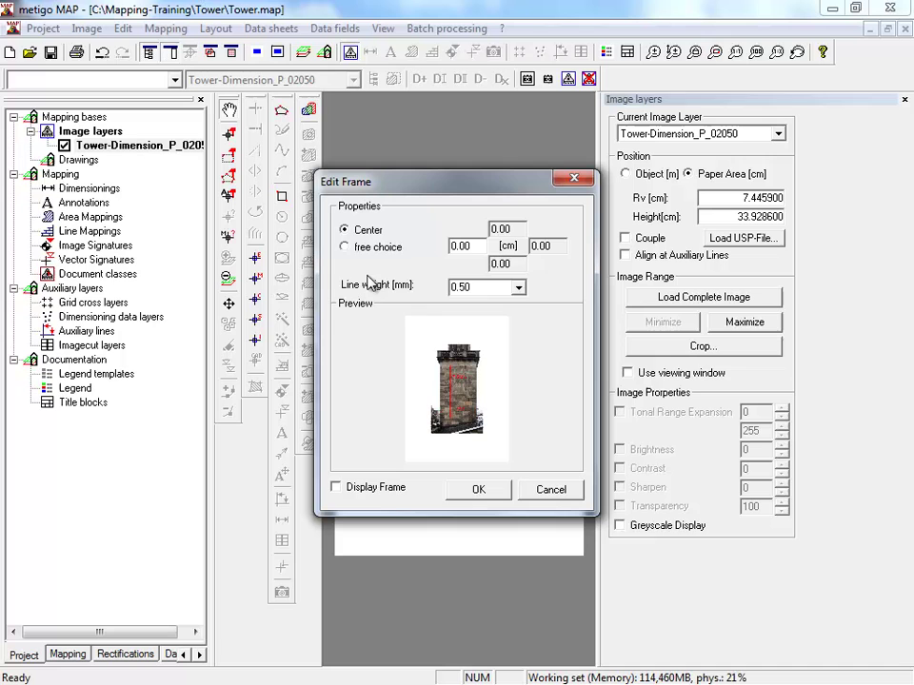
{"action": "double_click", "coordinate": [480, 247]}
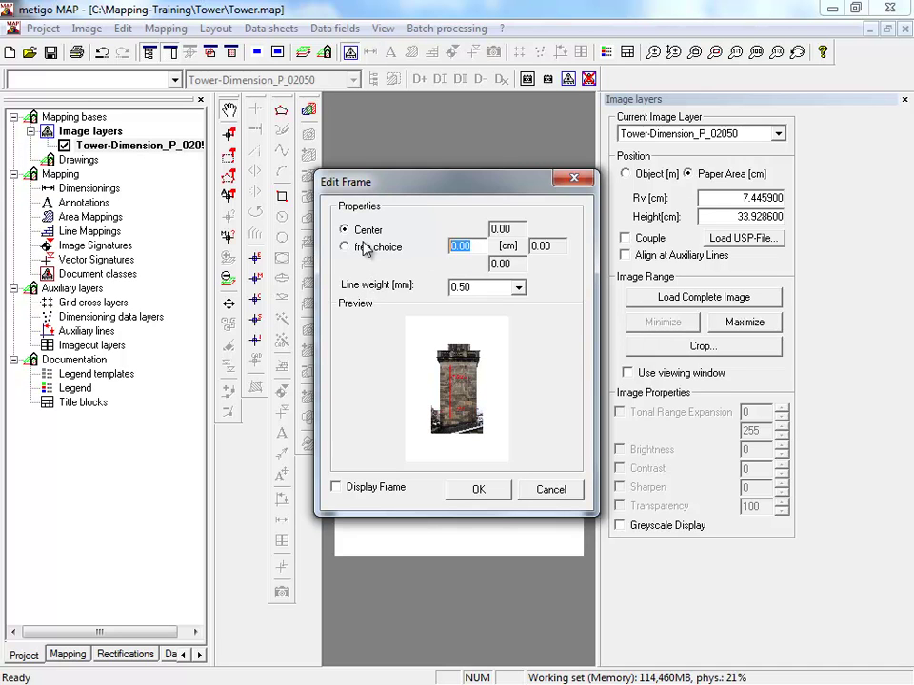
{"action": "type", "text": "0"}
{"action": "double_click", "coordinate": [474, 246]}
{"action": "type", "text": "0.50"}
{"action": "left_click", "coordinate": [336, 488]}
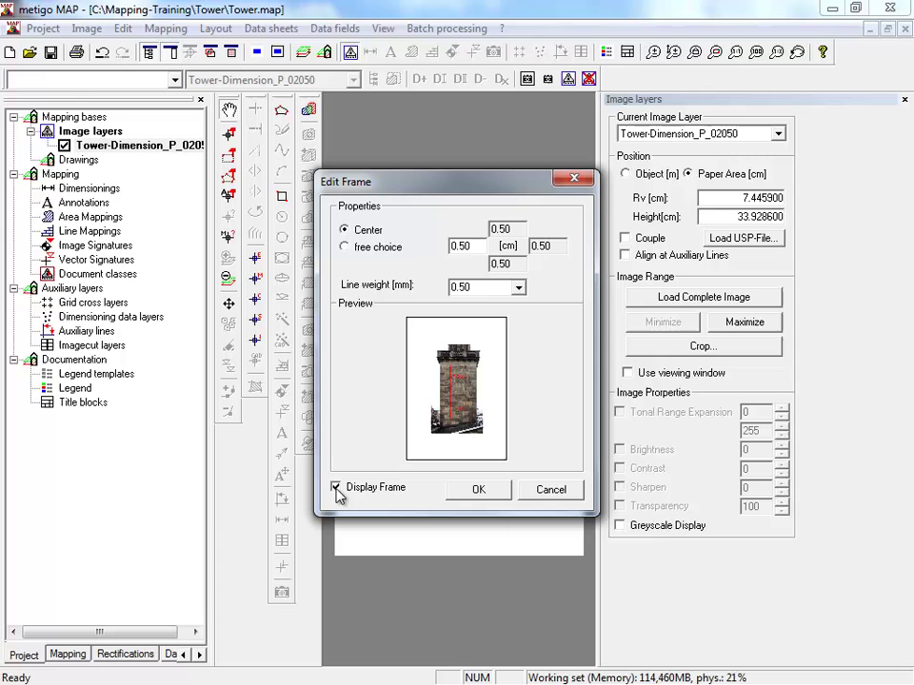
{"action": "left_click", "coordinate": [473, 492]}
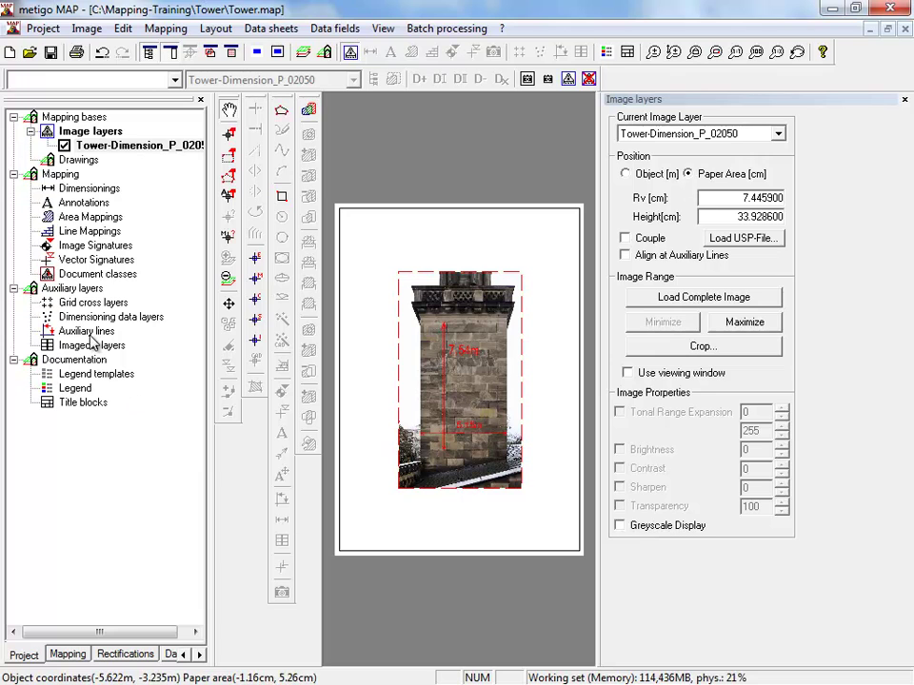
Step: Create a new mapping class named Stone in Class management
{"action": "left_click", "coordinate": [68, 654]}
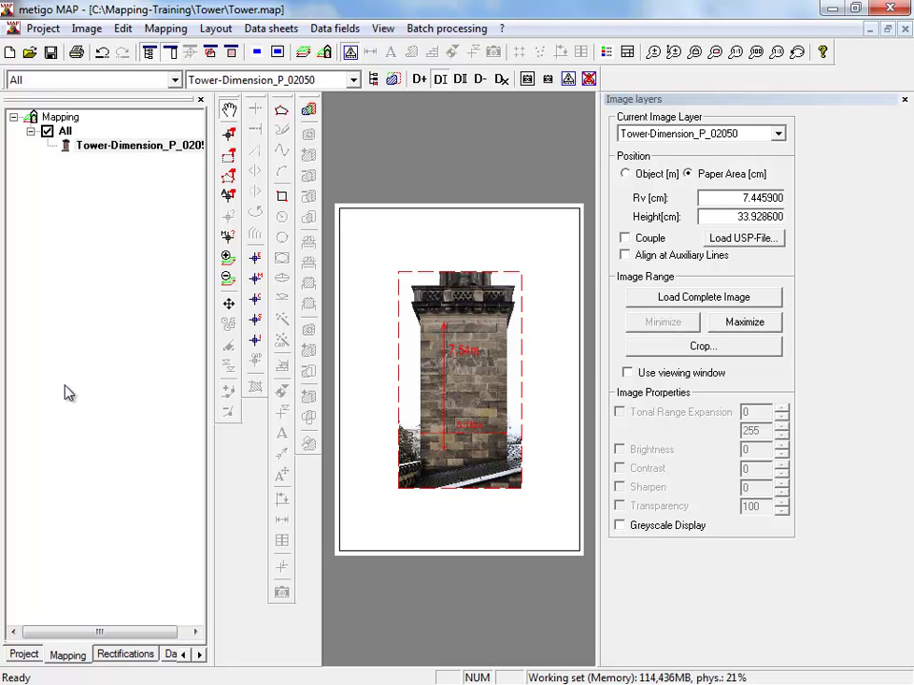
{"action": "left_click", "coordinate": [173, 32]}
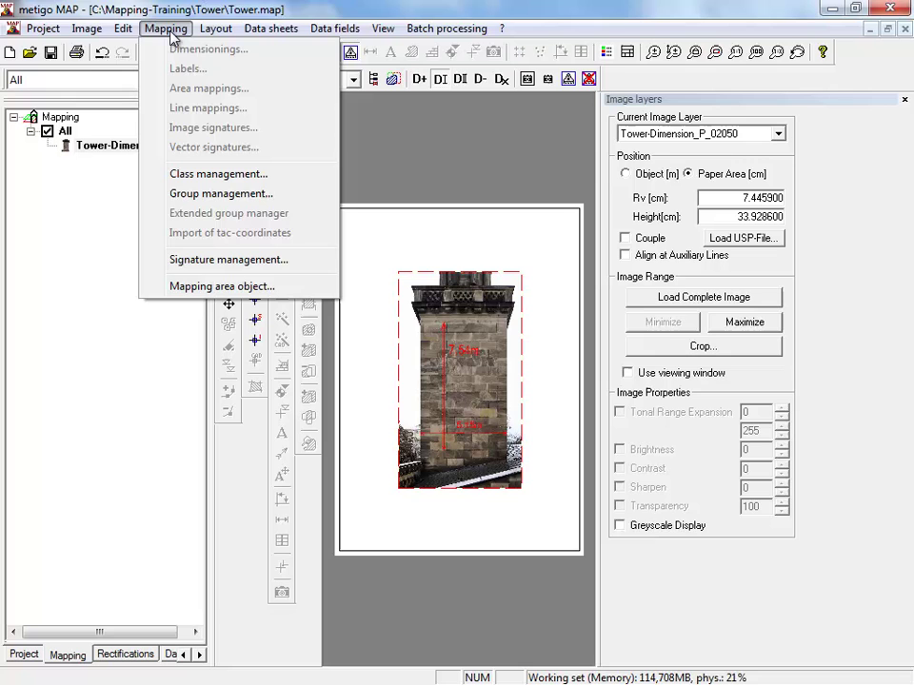
{"action": "left_click", "coordinate": [181, 175]}
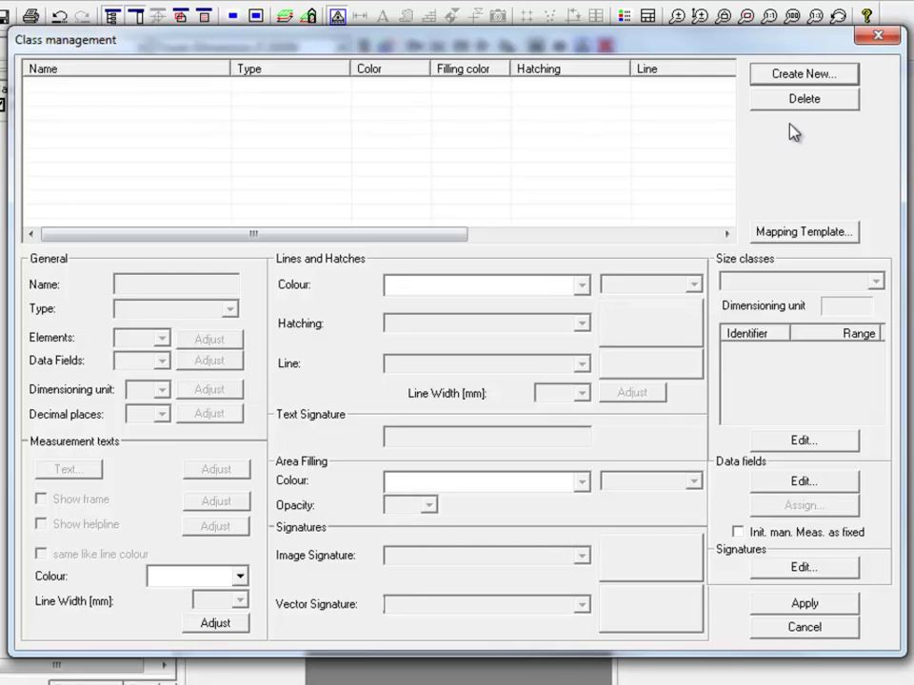
{"action": "left_click", "coordinate": [805, 74]}
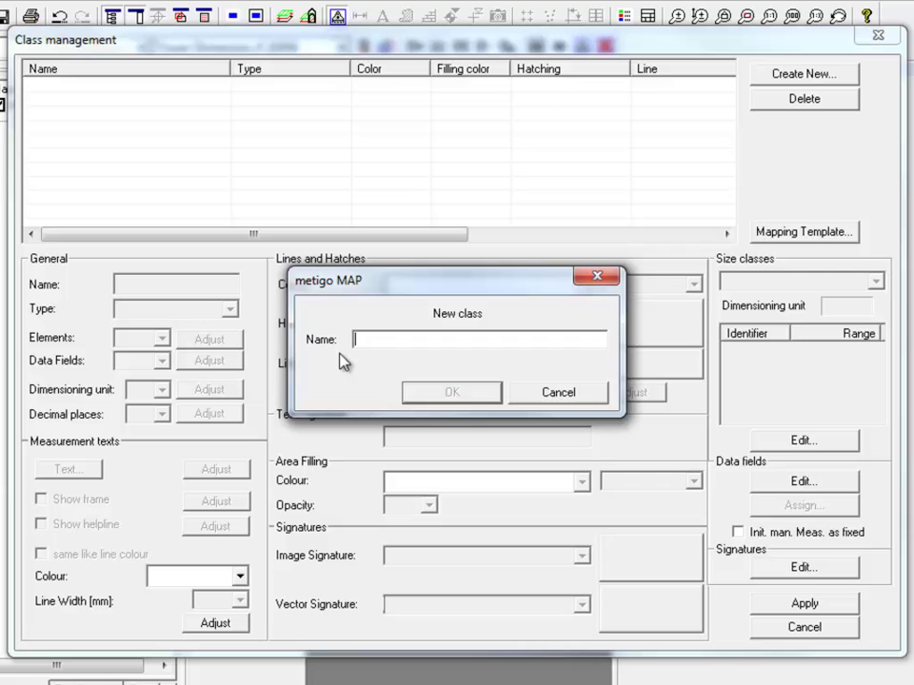
{"action": "type", "text": "Stone"}
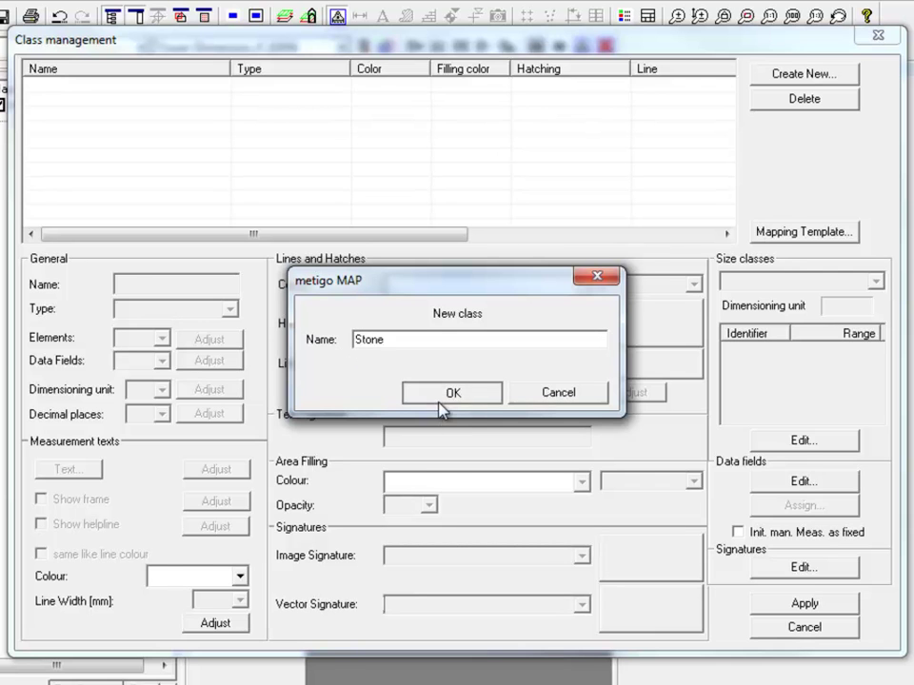
{"action": "left_click", "coordinate": [444, 396]}
Step: Make Stone an area mapping class: blue lines, grids 45 2mm hatching, yellow fill at opacity 20
{"action": "left_click", "coordinate": [229, 310]}
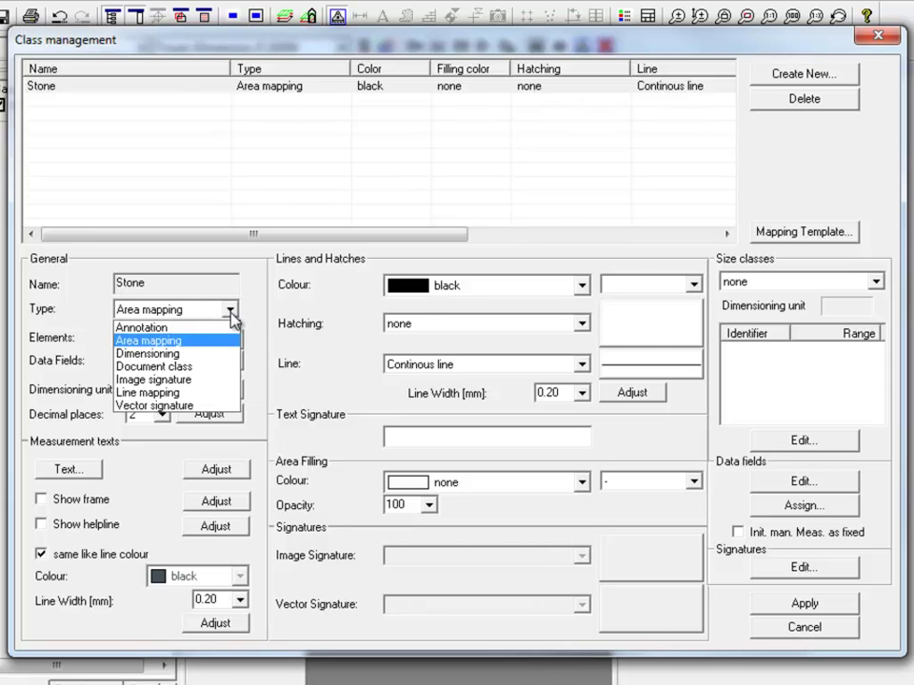
{"action": "left_click", "coordinate": [168, 346]}
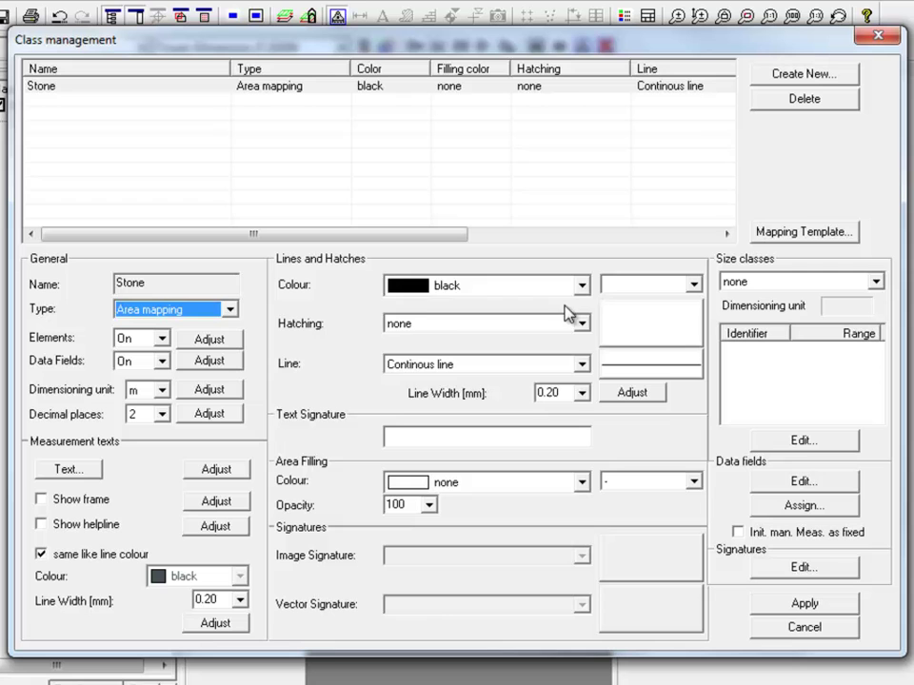
{"action": "left_click", "coordinate": [581, 286]}
{"action": "left_click", "coordinate": [537, 370]}
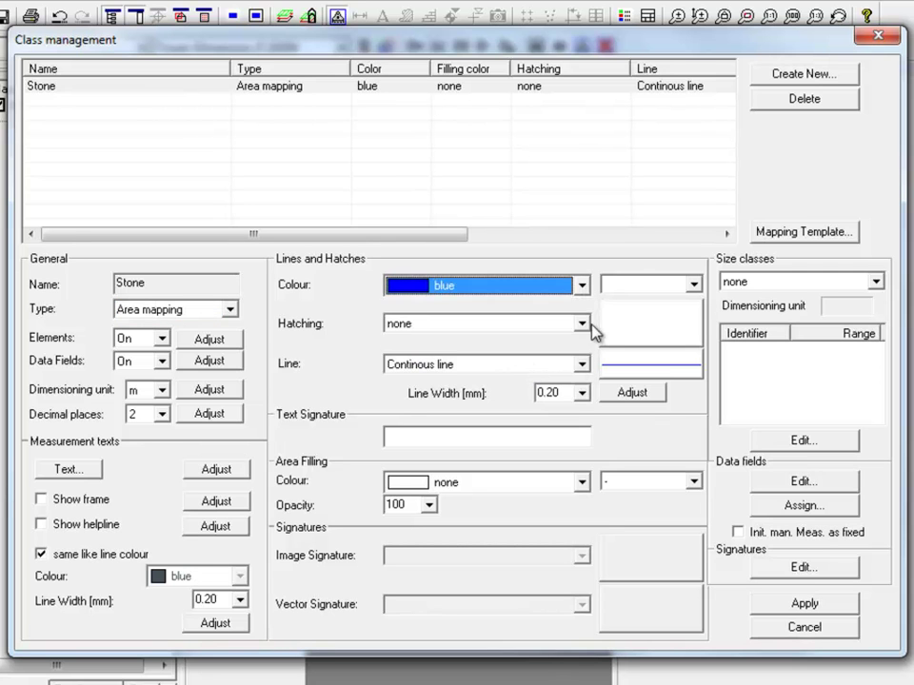
{"action": "left_click", "coordinate": [582, 324]}
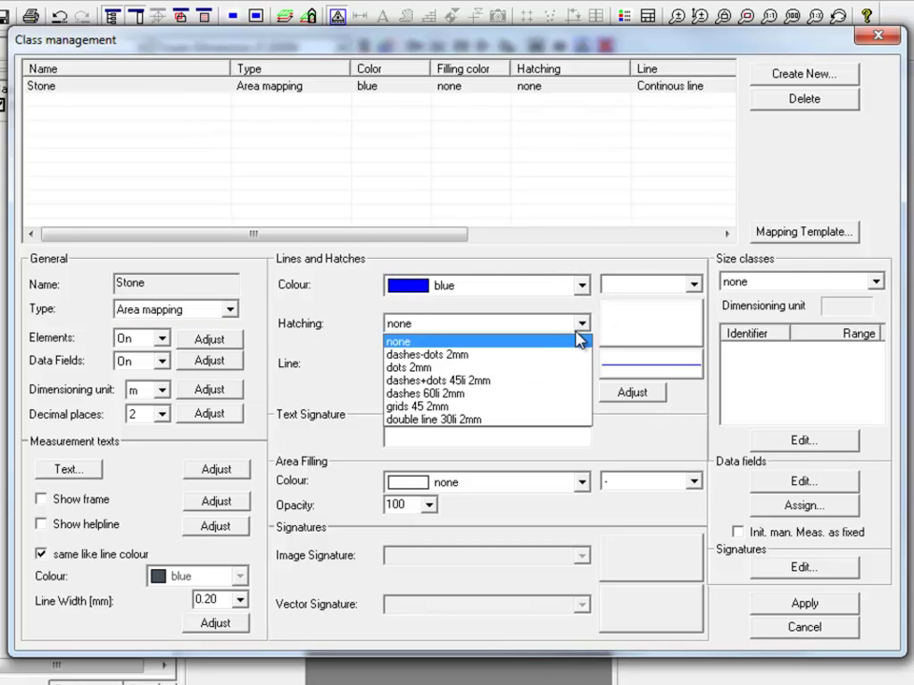
{"action": "left_click", "coordinate": [528, 406]}
{"action": "left_click", "coordinate": [581, 483]}
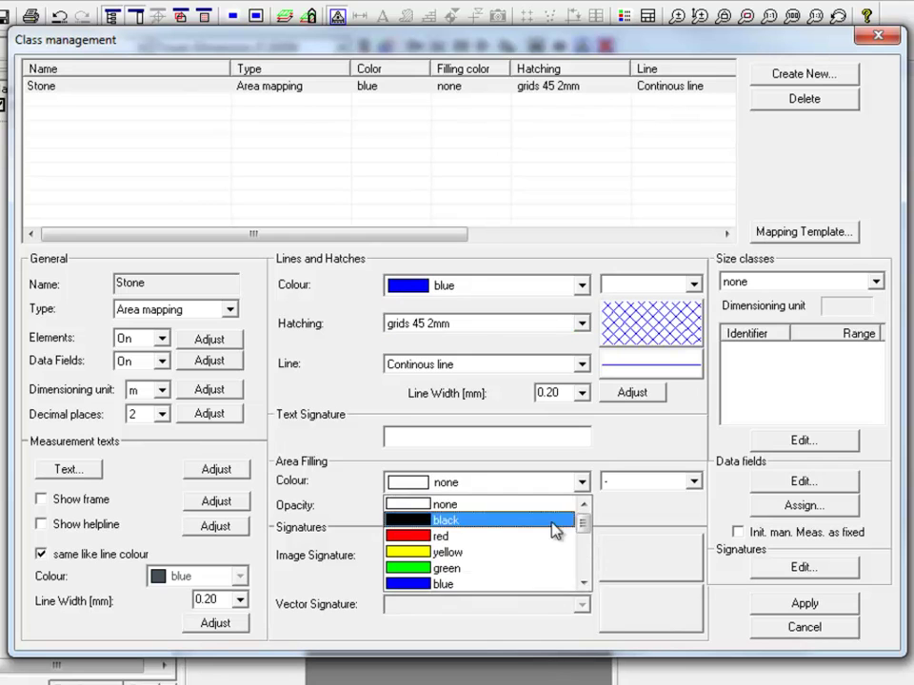
{"action": "left_click", "coordinate": [542, 552]}
{"action": "left_click", "coordinate": [429, 504]}
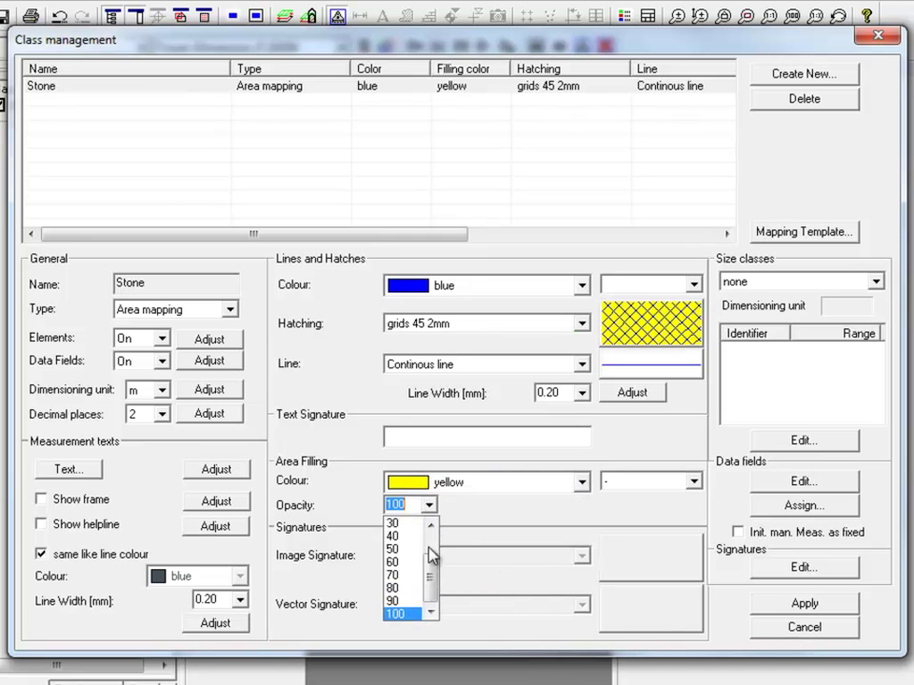
{"action": "scroll", "coordinate": [428, 561], "scroll_direction": "up", "scroll_amount": 1}
{"action": "left_click", "coordinate": [408, 538]}
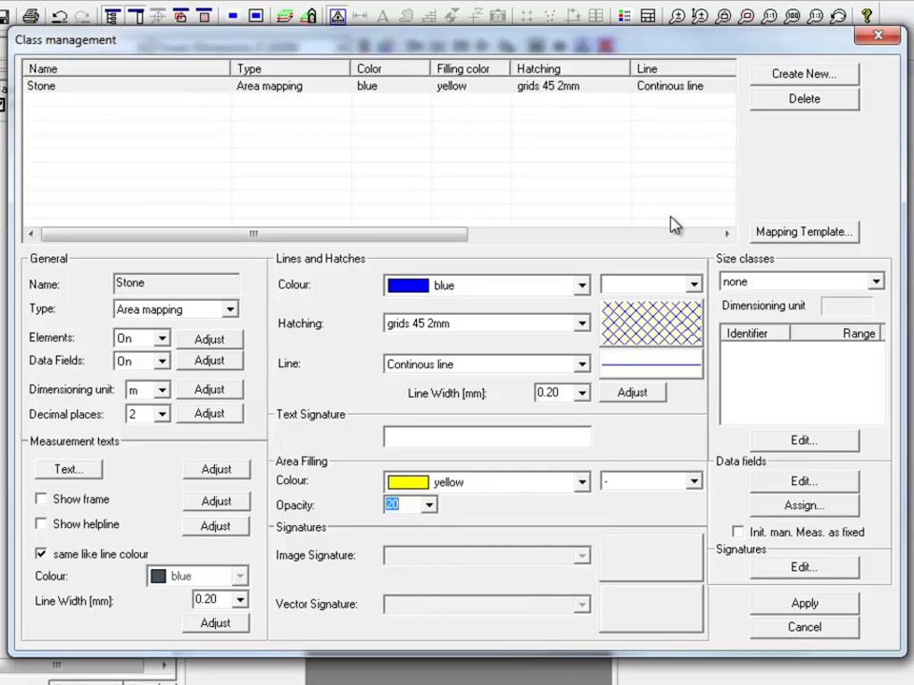
Step: Choose WALL.map from Mapping-Training\Project-Wall as the mapping template
{"action": "left_click", "coordinate": [799, 232]}
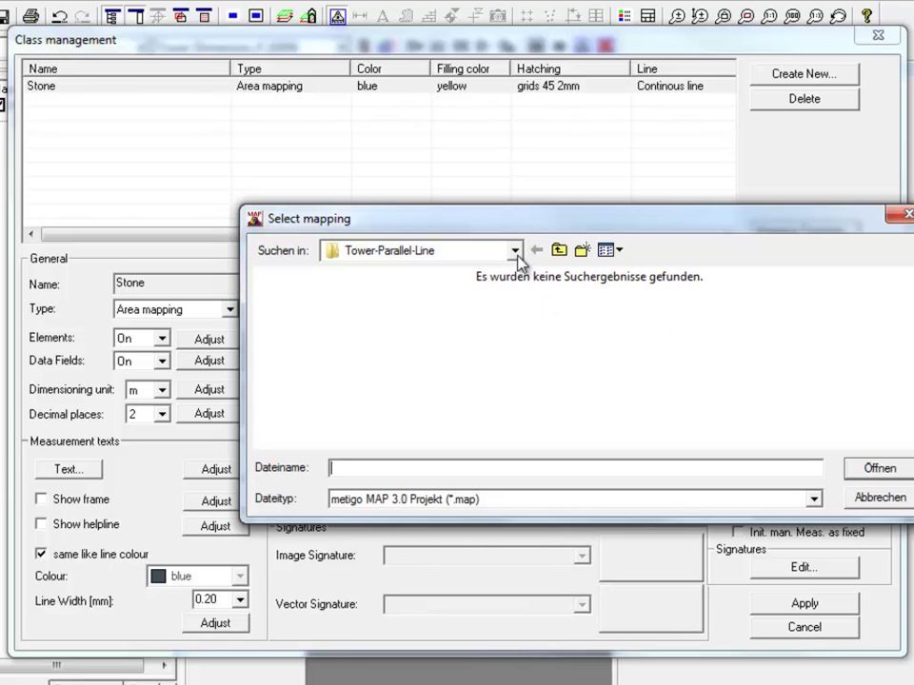
{"action": "left_click", "coordinate": [558, 251]}
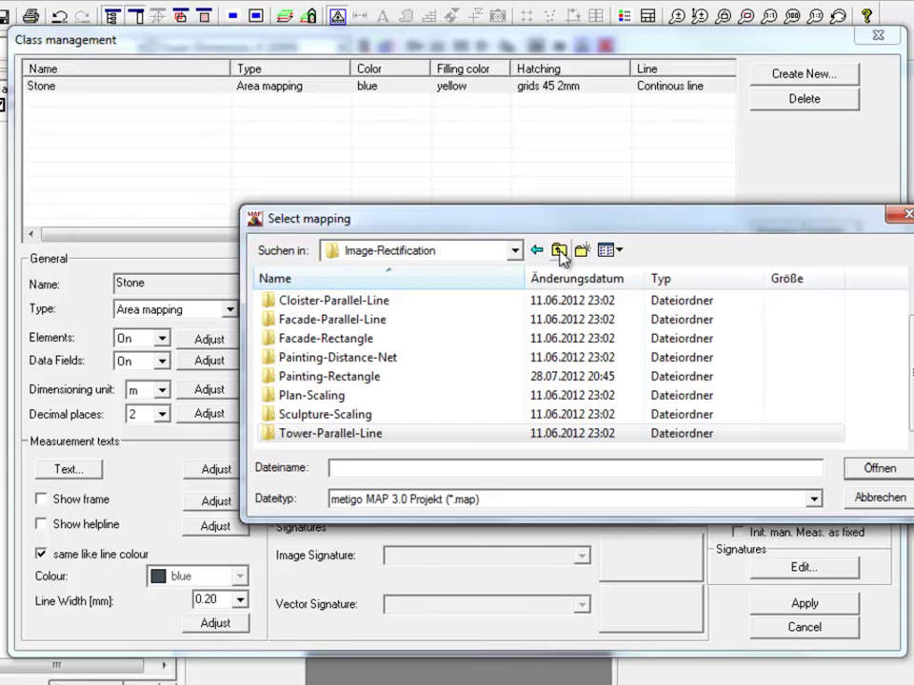
{"action": "left_click", "coordinate": [559, 251]}
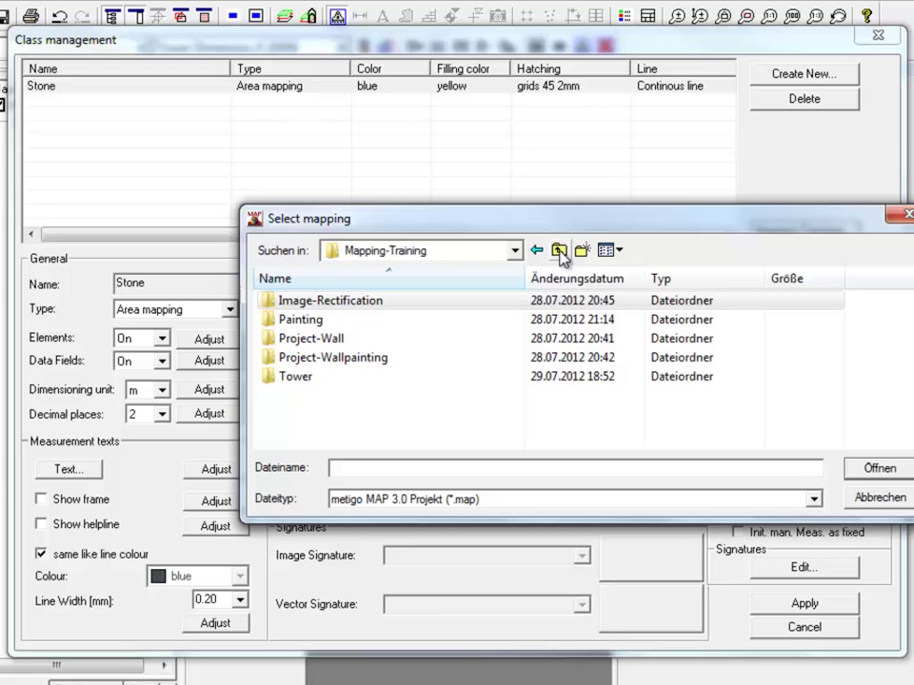
{"action": "double_click", "coordinate": [290, 344]}
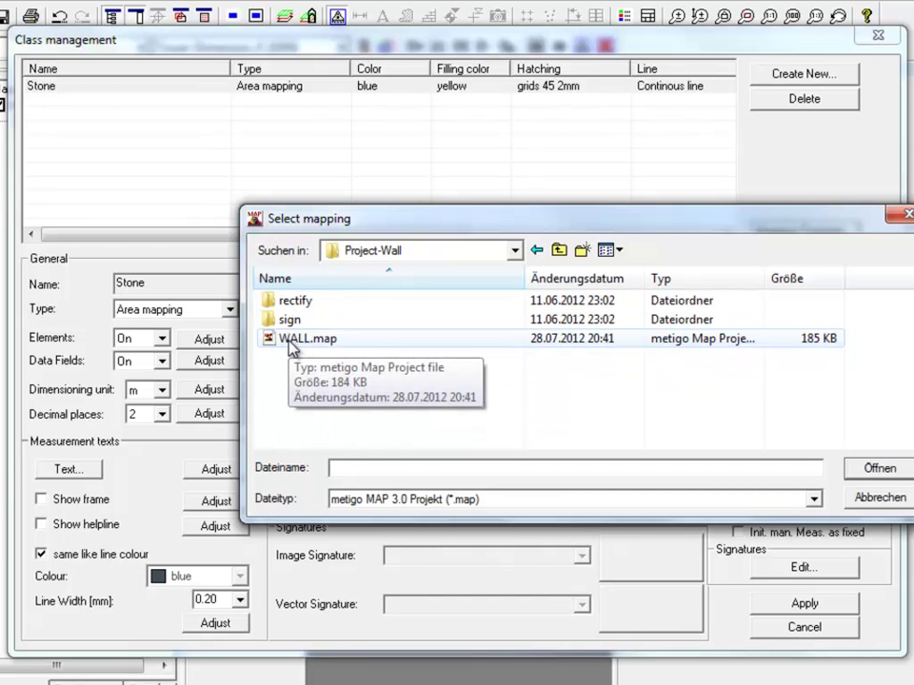
{"action": "double_click", "coordinate": [290, 343]}
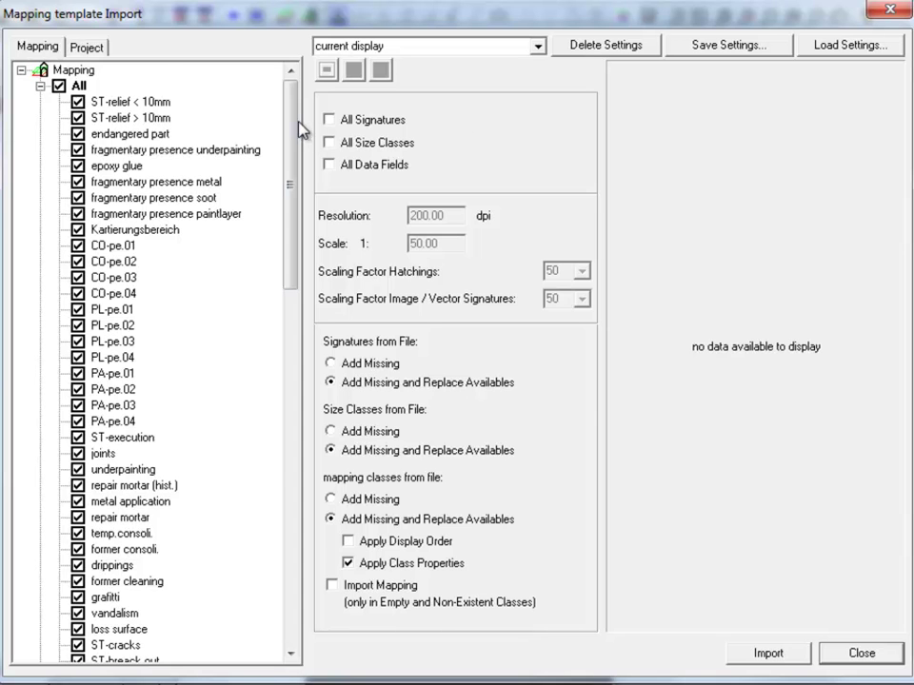
Step: Import all template groups, from Inventory and Condition_all through Riskmap and Conservation
{"action": "left_click_drag", "start_coordinate": [298, 128], "coordinate": [305, 561]}
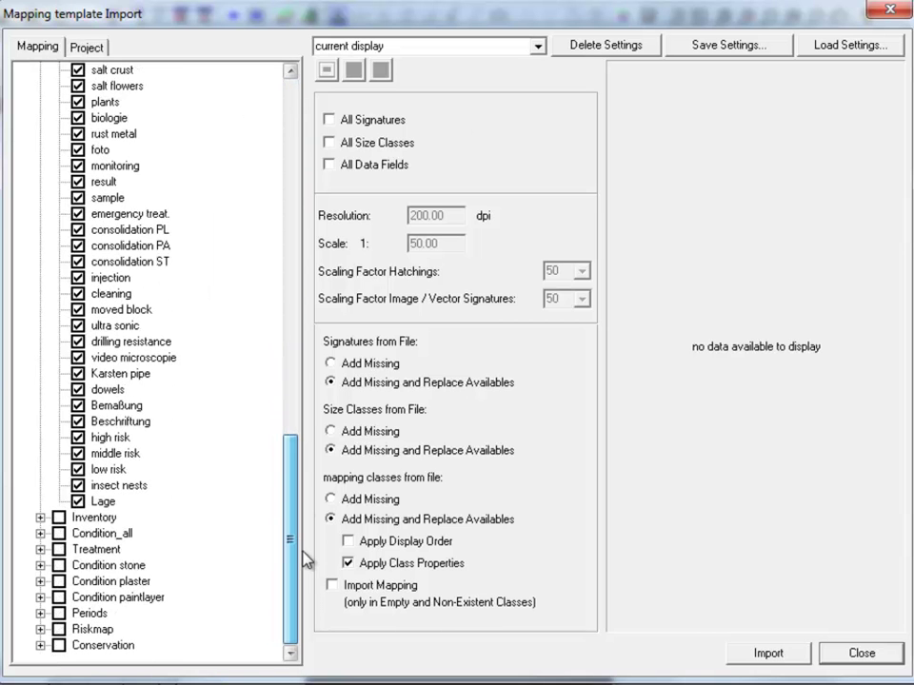
{"action": "left_click", "coordinate": [59, 517]}
{"action": "left_click", "coordinate": [59, 532]}
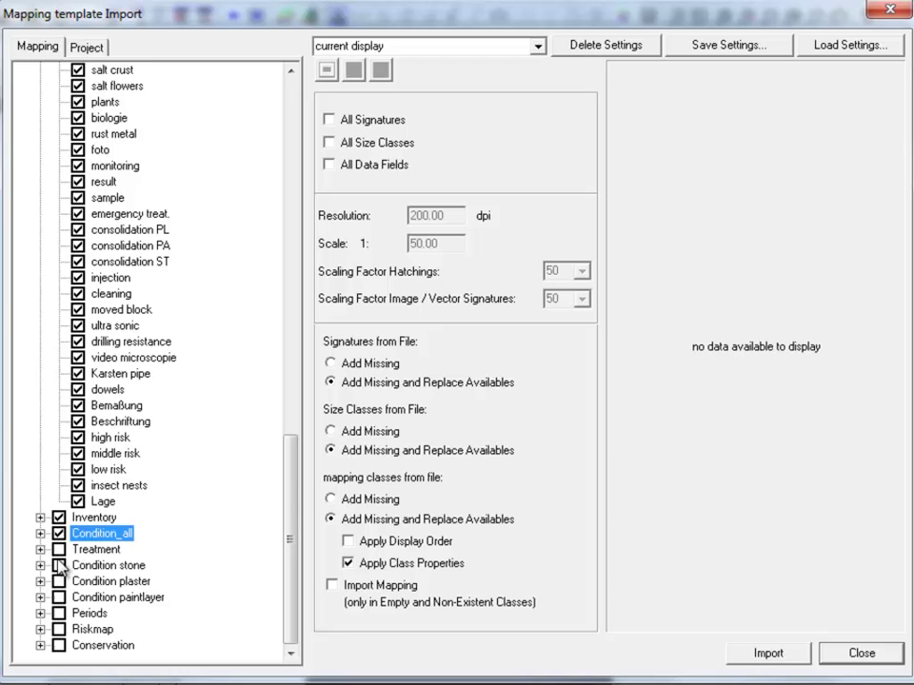
{"action": "left_click", "coordinate": [59, 549]}
{"action": "left_click", "coordinate": [59, 565]}
{"action": "left_click", "coordinate": [59, 581]}
{"action": "left_click", "coordinate": [59, 597]}
{"action": "left_click", "coordinate": [59, 613]}
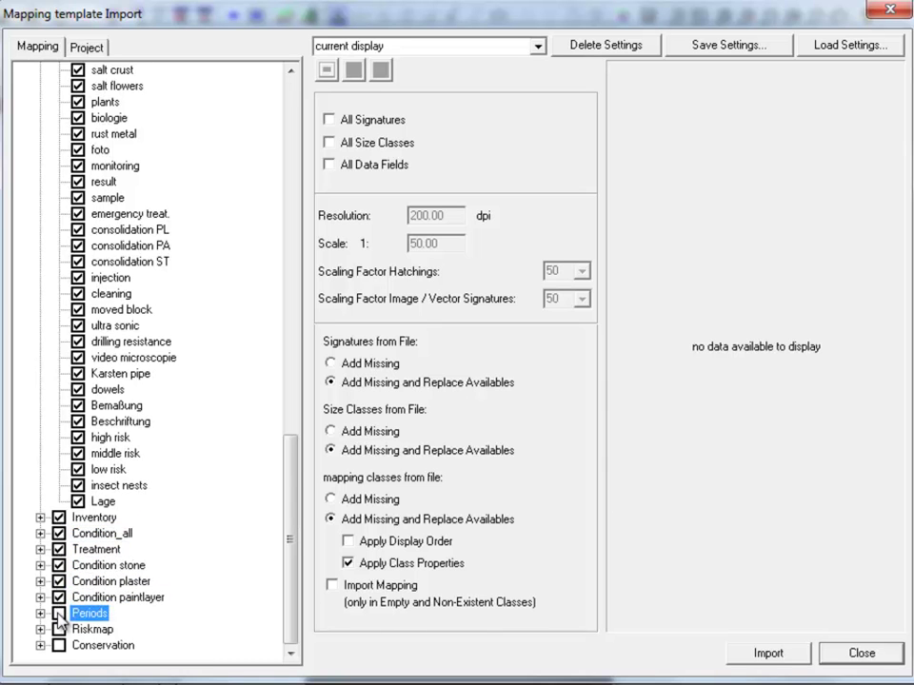
{"action": "left_click", "coordinate": [59, 629]}
{"action": "left_click", "coordinate": [59, 645]}
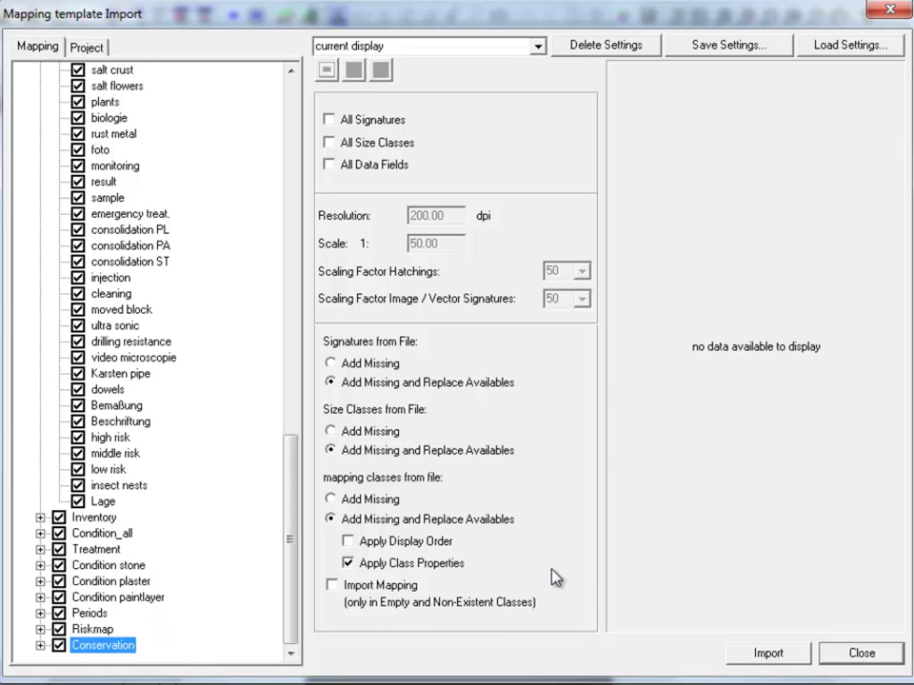
{"action": "left_click", "coordinate": [770, 655]}
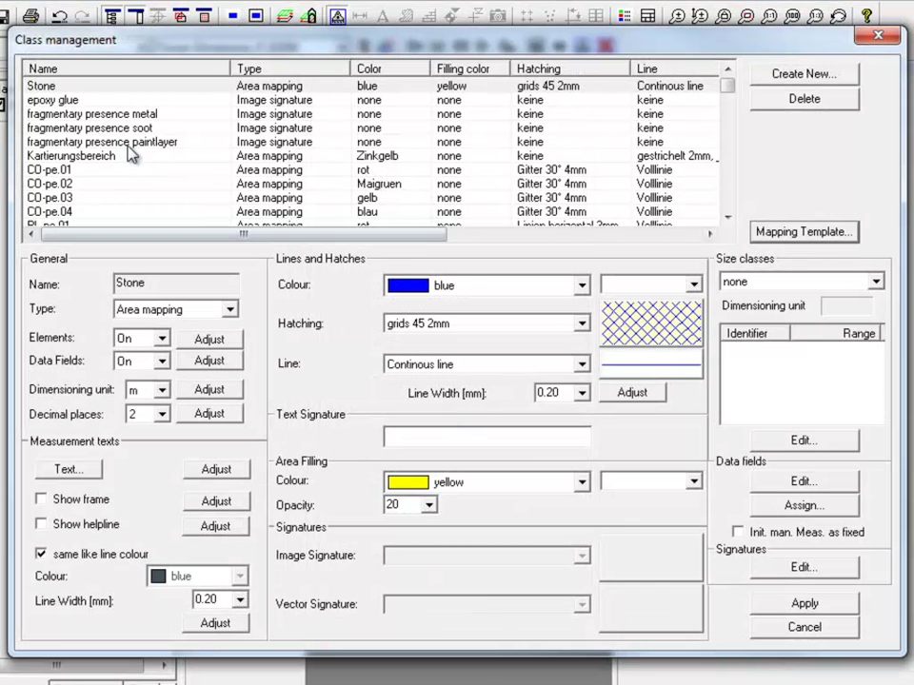
Step: Inspect the imported fragmentary presence soot, Kartierungsbereich and CO-pe.02 classes
{"action": "left_click", "coordinate": [95, 128]}
{"action": "left_click", "coordinate": [66, 155]}
{"action": "left_click", "coordinate": [48, 183]}
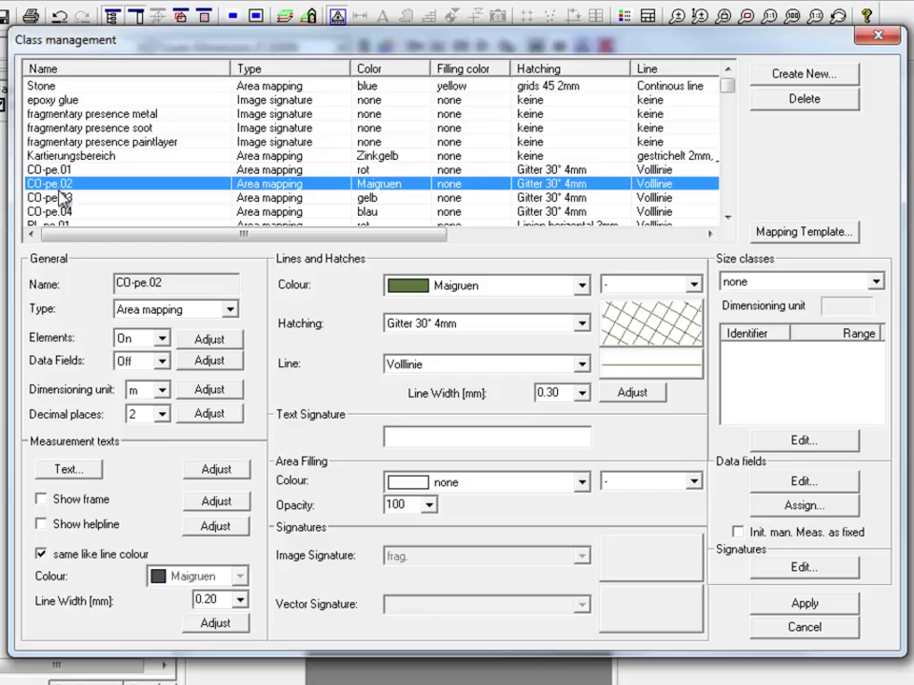
Step: Return to the map and draw yellow repair mortar (hist.) rectangles on the tower wall stones
{"action": "left_click", "coordinate": [804, 603]}
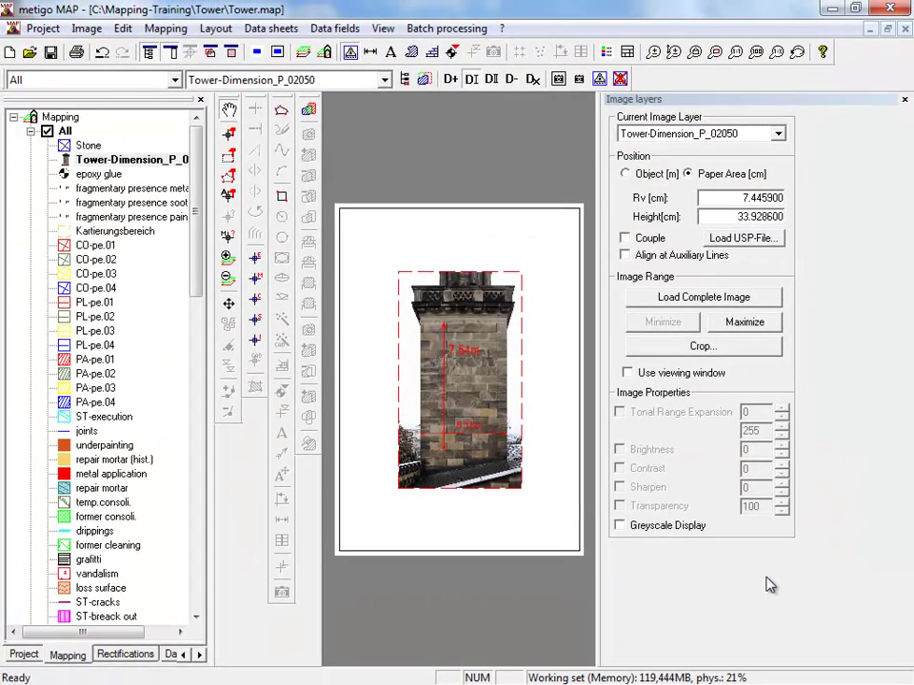
{"action": "scroll", "coordinate": [467, 382], "scroll_direction": "up", "scroll_amount": 5}
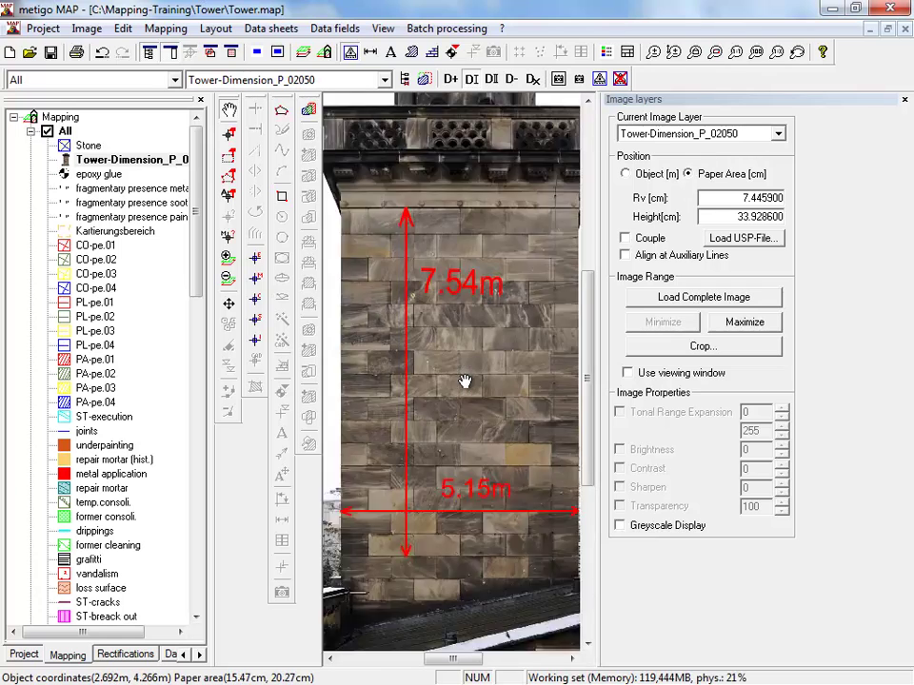
{"action": "left_click_drag", "start_coordinate": [437, 393], "coordinate": [499, 280]}
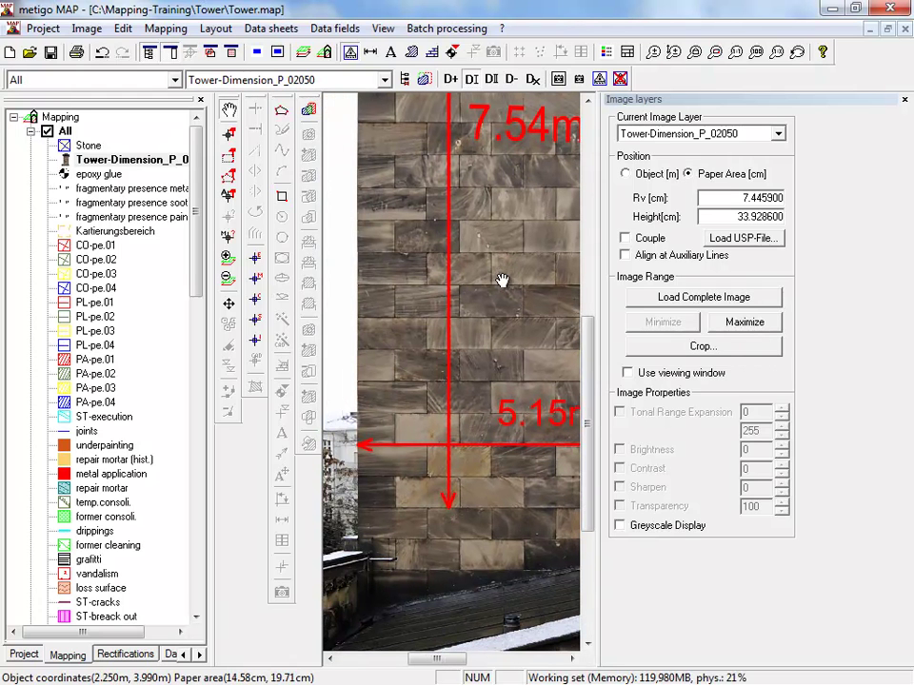
{"action": "left_click", "coordinate": [143, 460]}
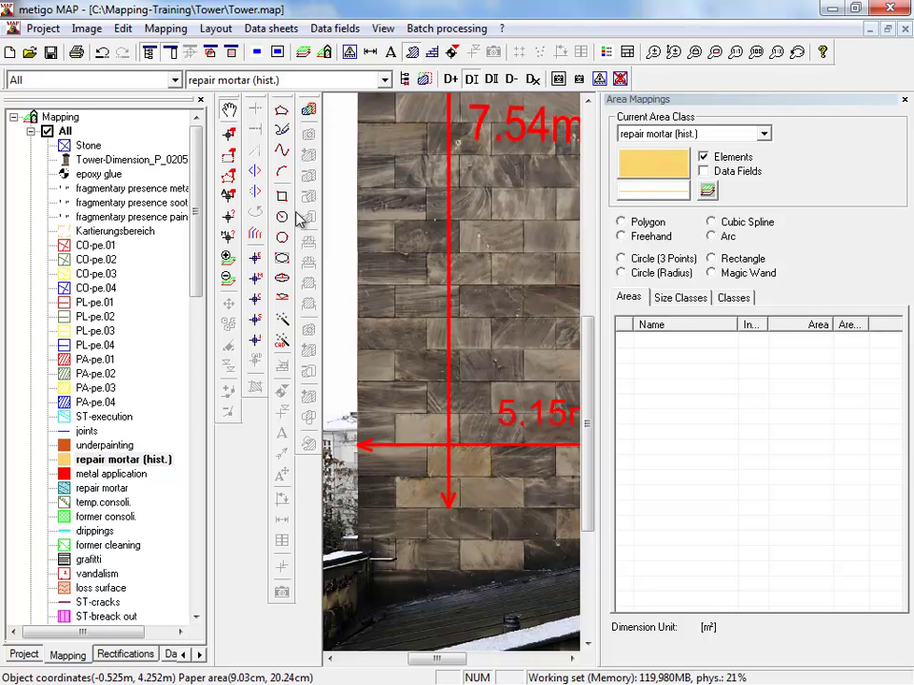
{"action": "mouse_move", "coordinate": [374, 233]}
{"action": "left_mouse_down"}
{"action": "mouse_move", "coordinate": [412, 262]}
{"action": "mouse_move", "coordinate": [464, 347]}
{"action": "mouse_move", "coordinate": [535, 415]}
{"action": "left_mouse_up"}
Step: Draw green former consoli. rectangles on the wall and save the project
{"action": "left_click", "coordinate": [119, 516]}
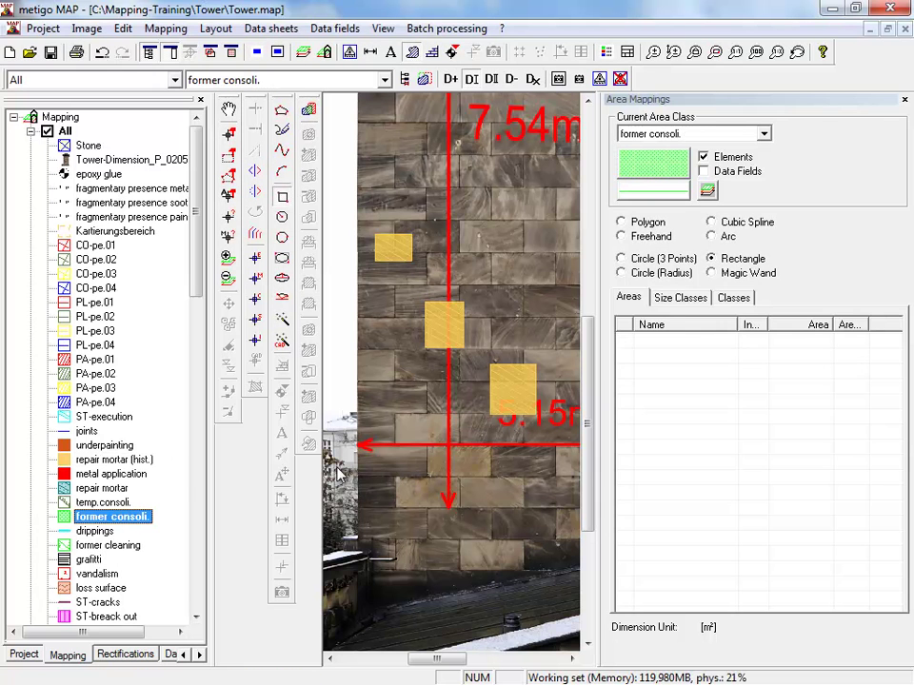
{"action": "left_click_drag", "start_coordinate": [460, 262], "coordinate": [531, 345]}
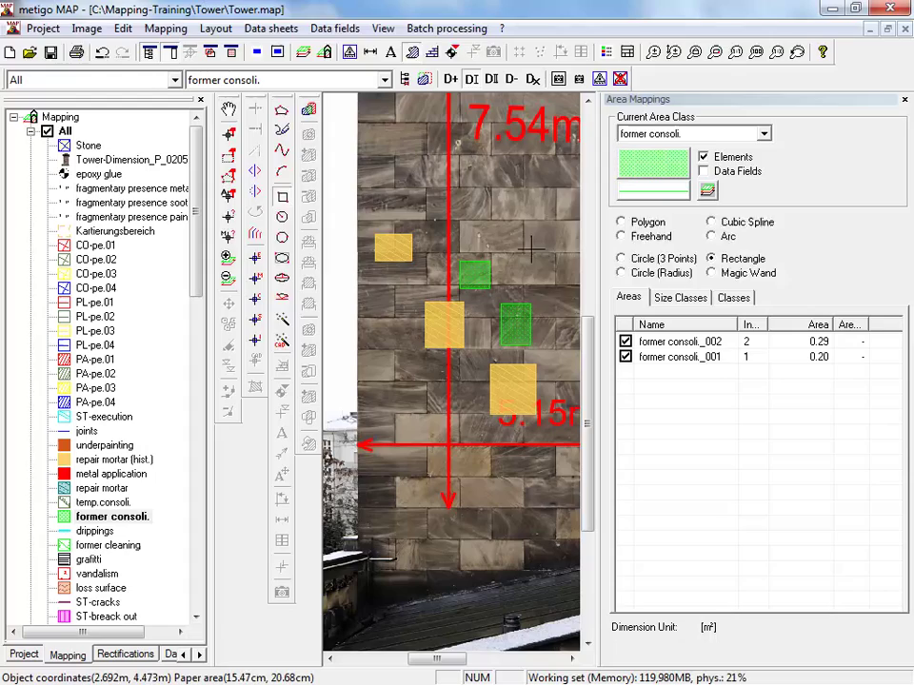
{"action": "left_click_drag", "start_coordinate": [530, 250], "coordinate": [567, 290]}
{"action": "key", "text": "ctrl+s"}
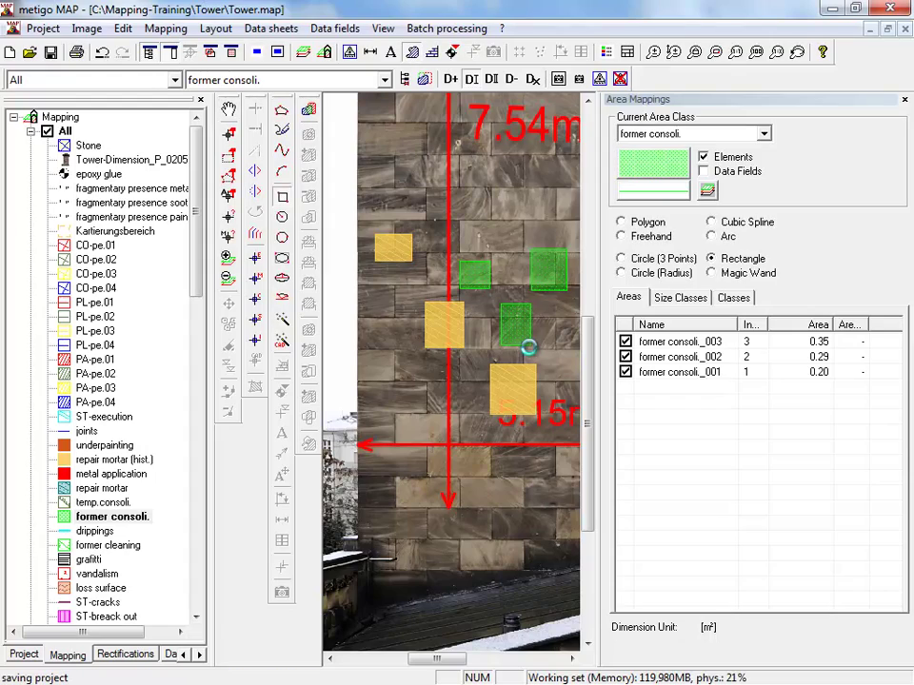